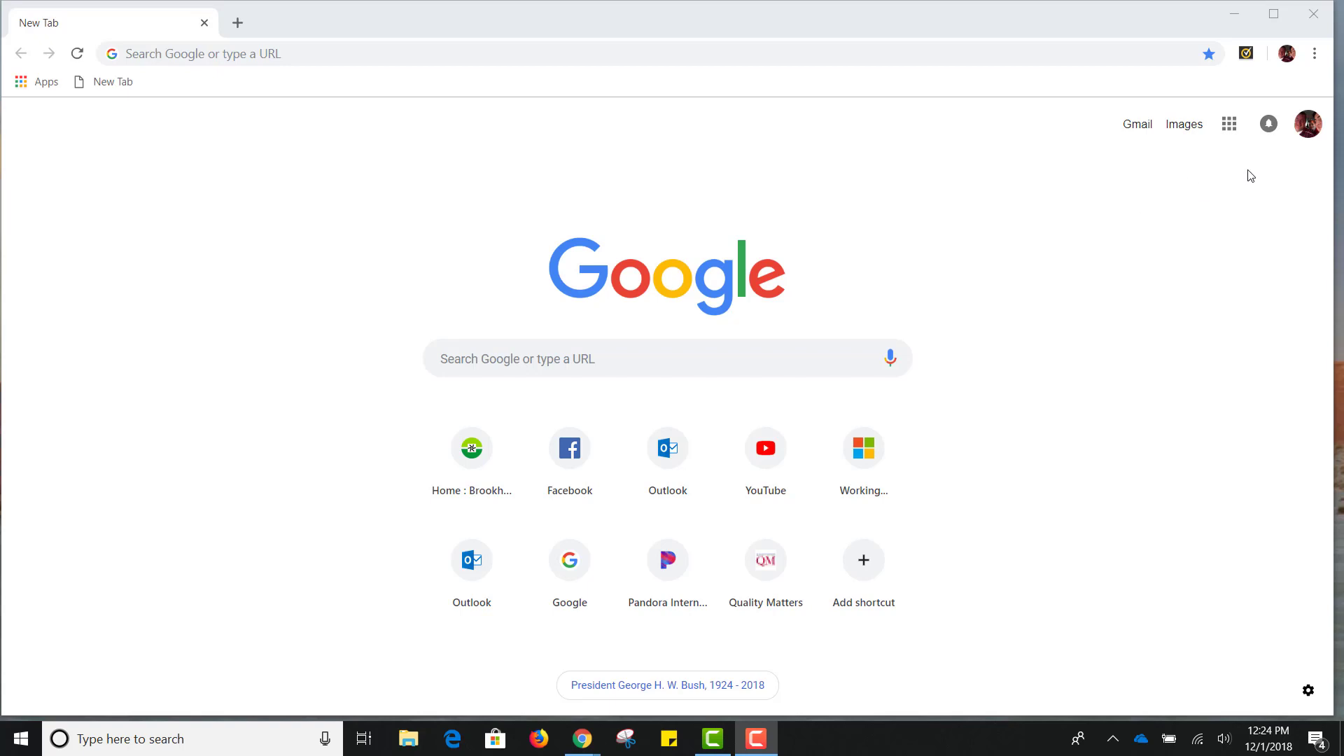
# Open Google Drive from the Google apps and create a blank Google Docs document
pyautogui.click(1233, 133)
pyautogui.click(1230, 126)
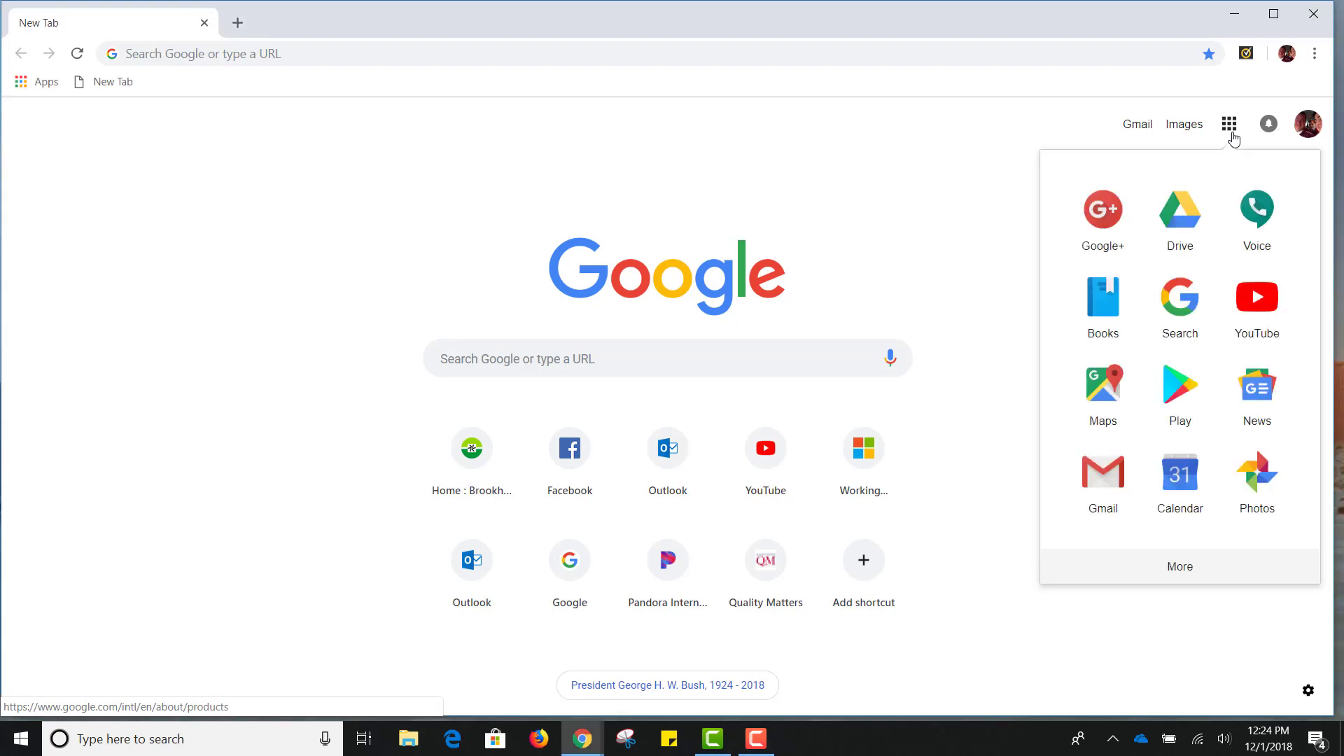
pyautogui.click(1199, 226)
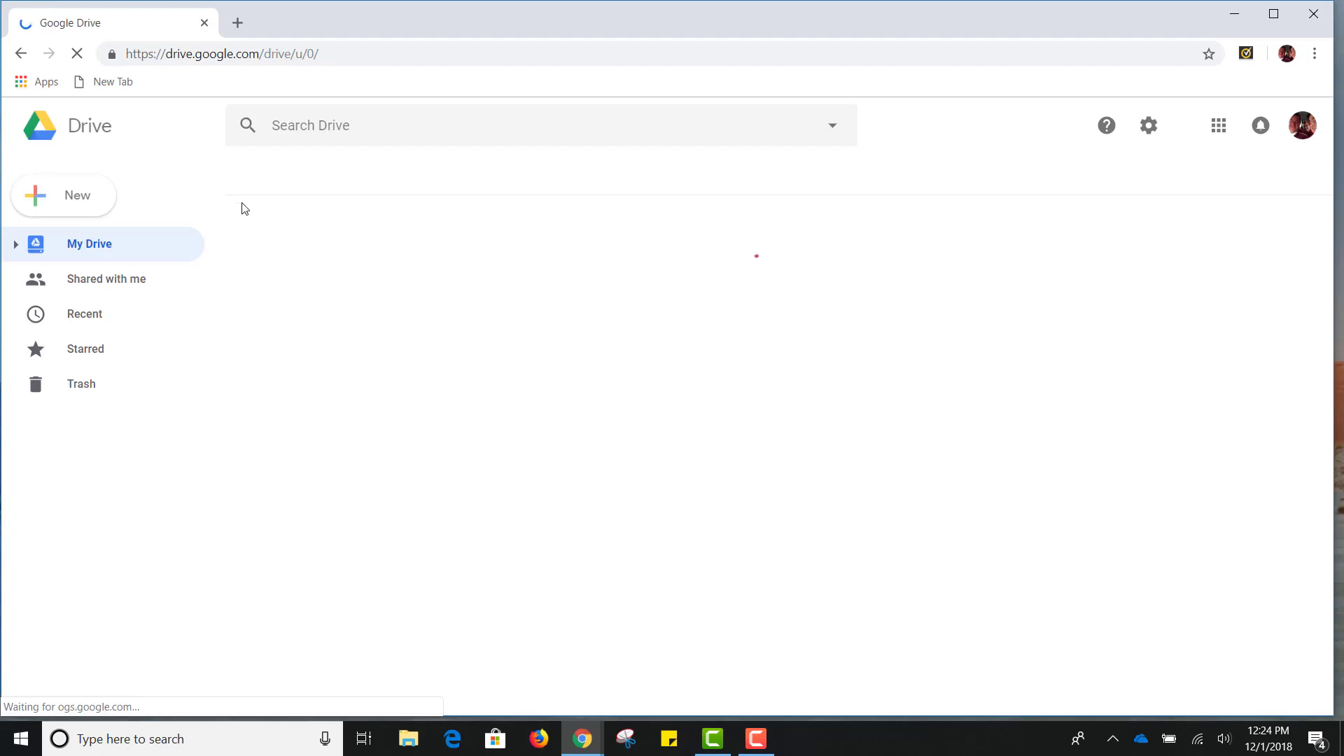
pyautogui.click(73, 193)
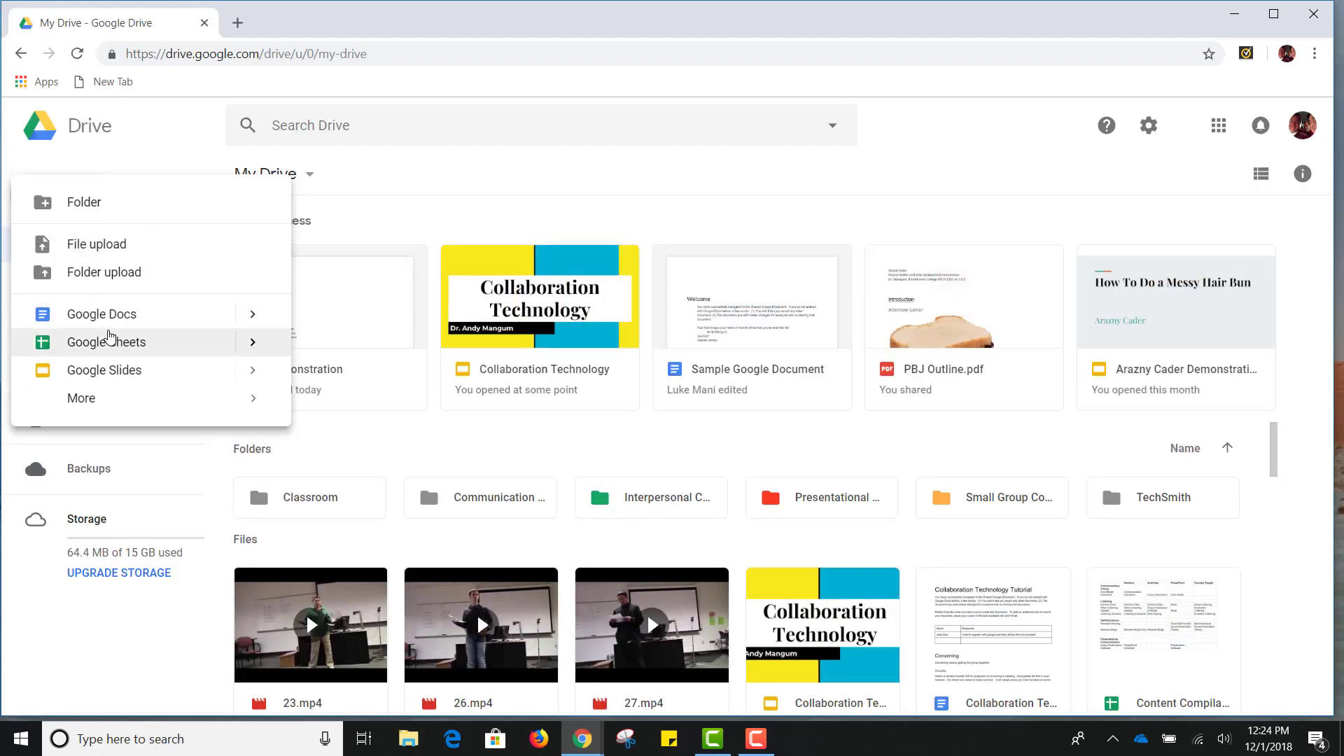
pyautogui.click(110, 319)
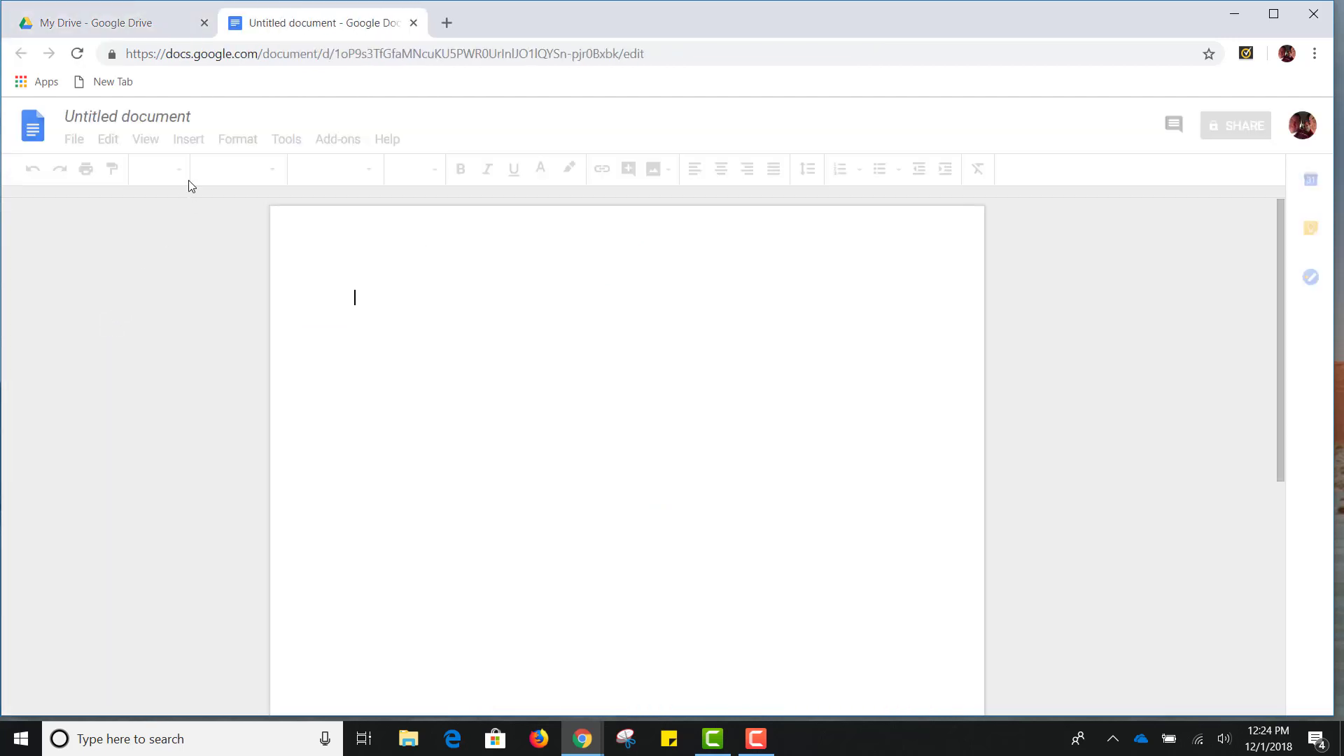
# Rename the untitled document as "Persuasive Outline"
pyautogui.click(192, 116)
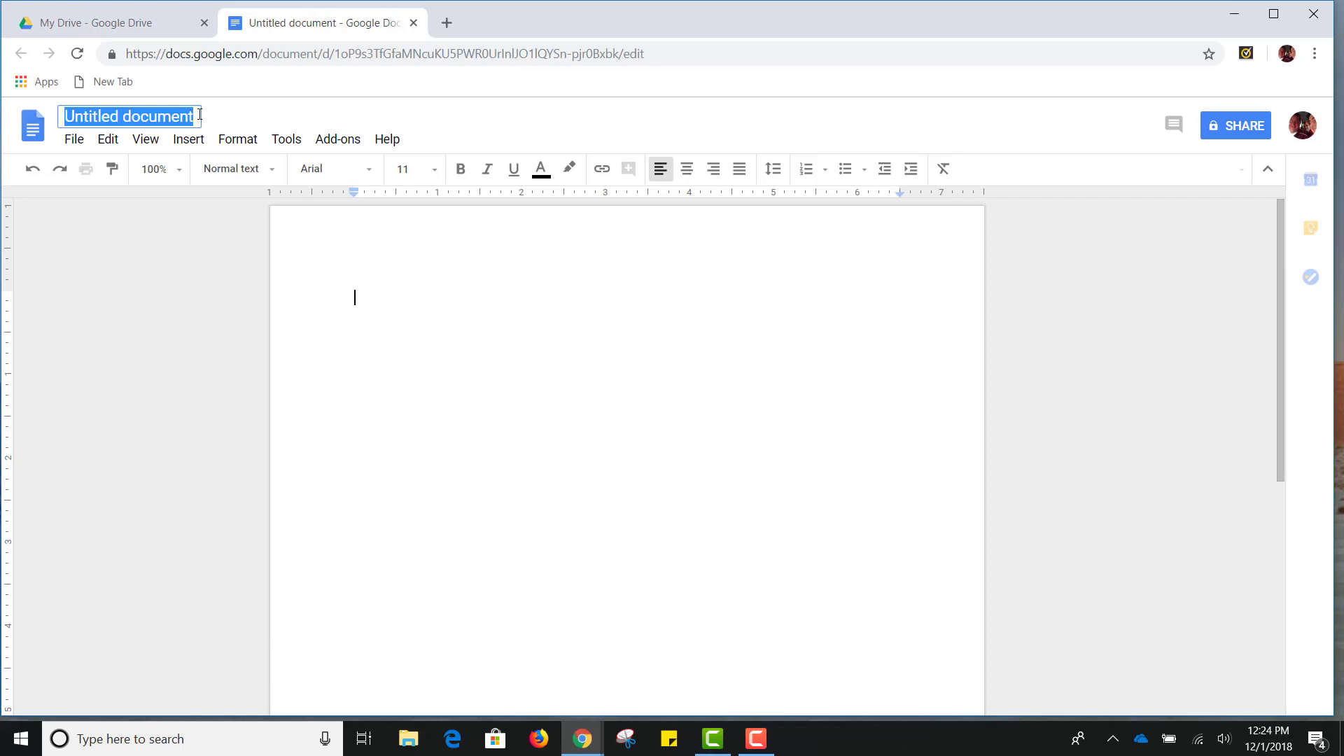
pyautogui.press('BackSpace')
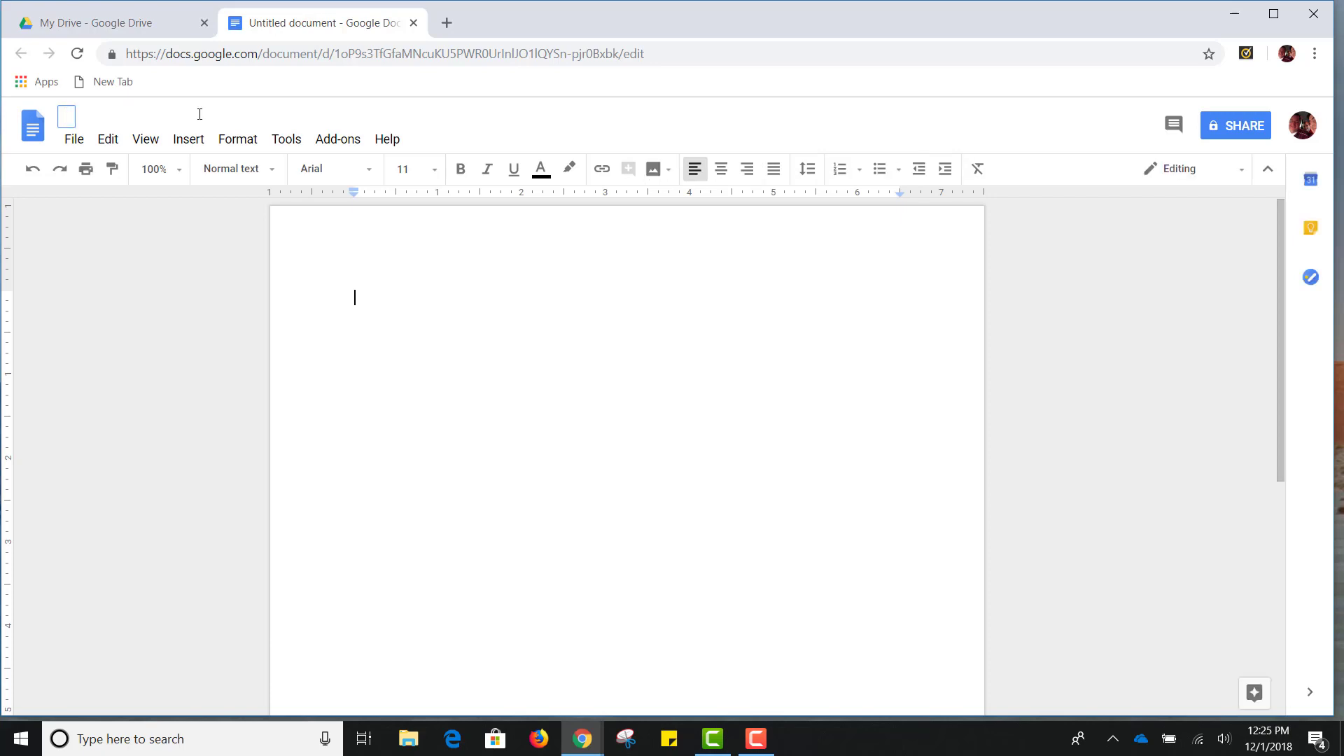
pyautogui.write('Persuasive ')
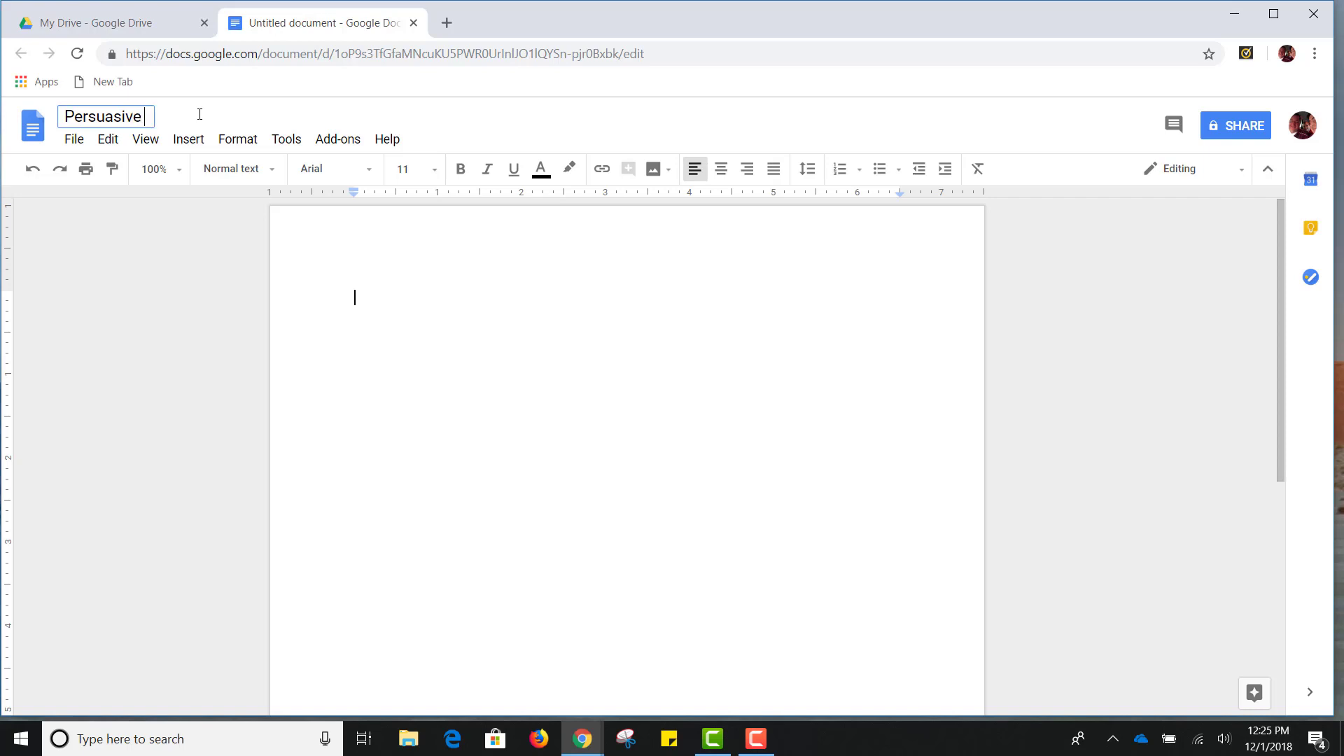
pyautogui.write('Outline')
# Enter the author's full name on the first line of the page and "Persuasive Speech Outline" on the line below
pyautogui.click(370, 306)
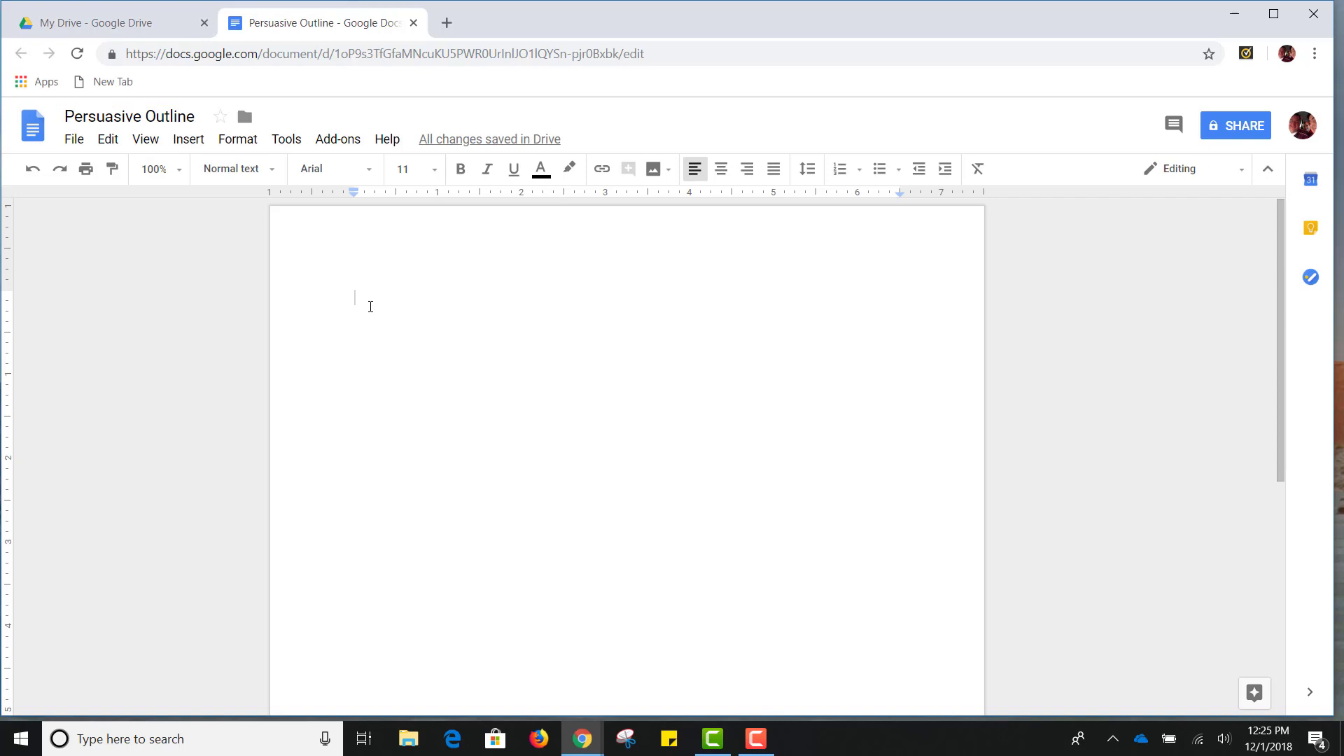
pyautogui.write('Andy Mangum')
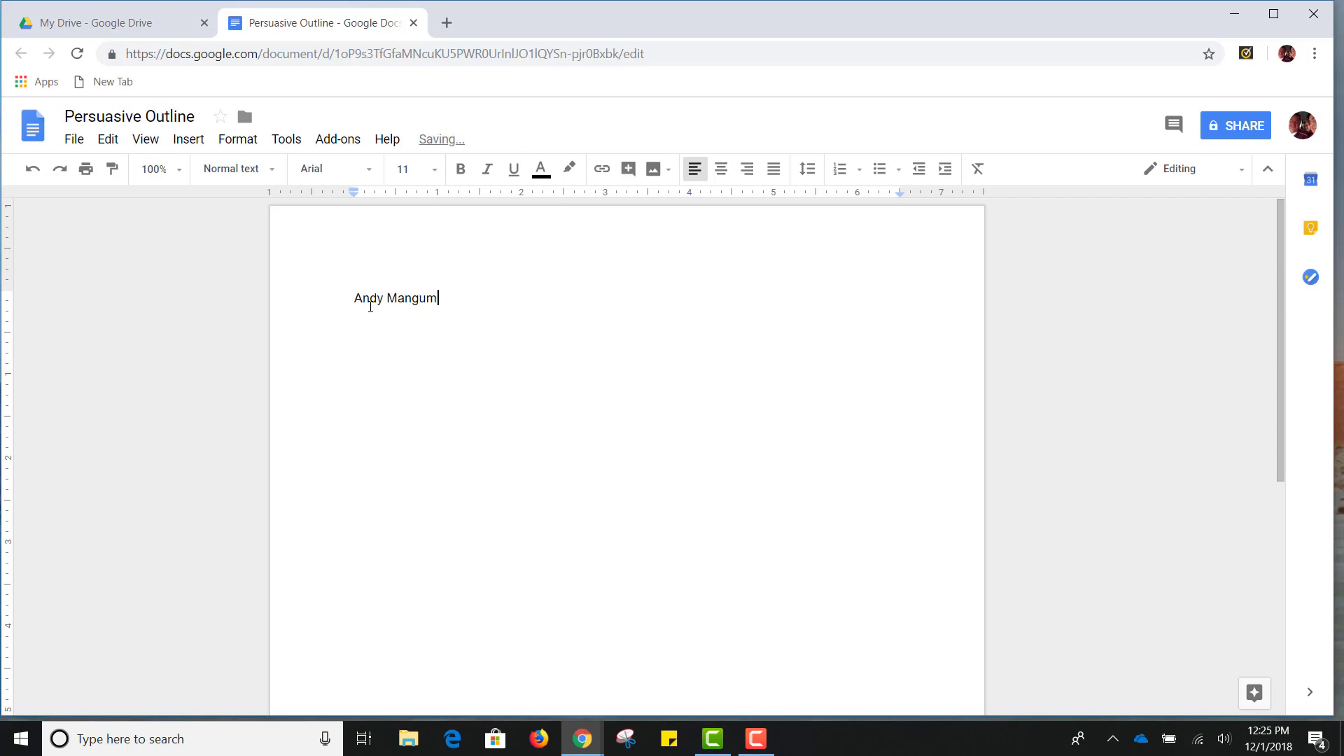
pyautogui.press('Return')
pyautogui.write('Persuasive Speech OUtline')
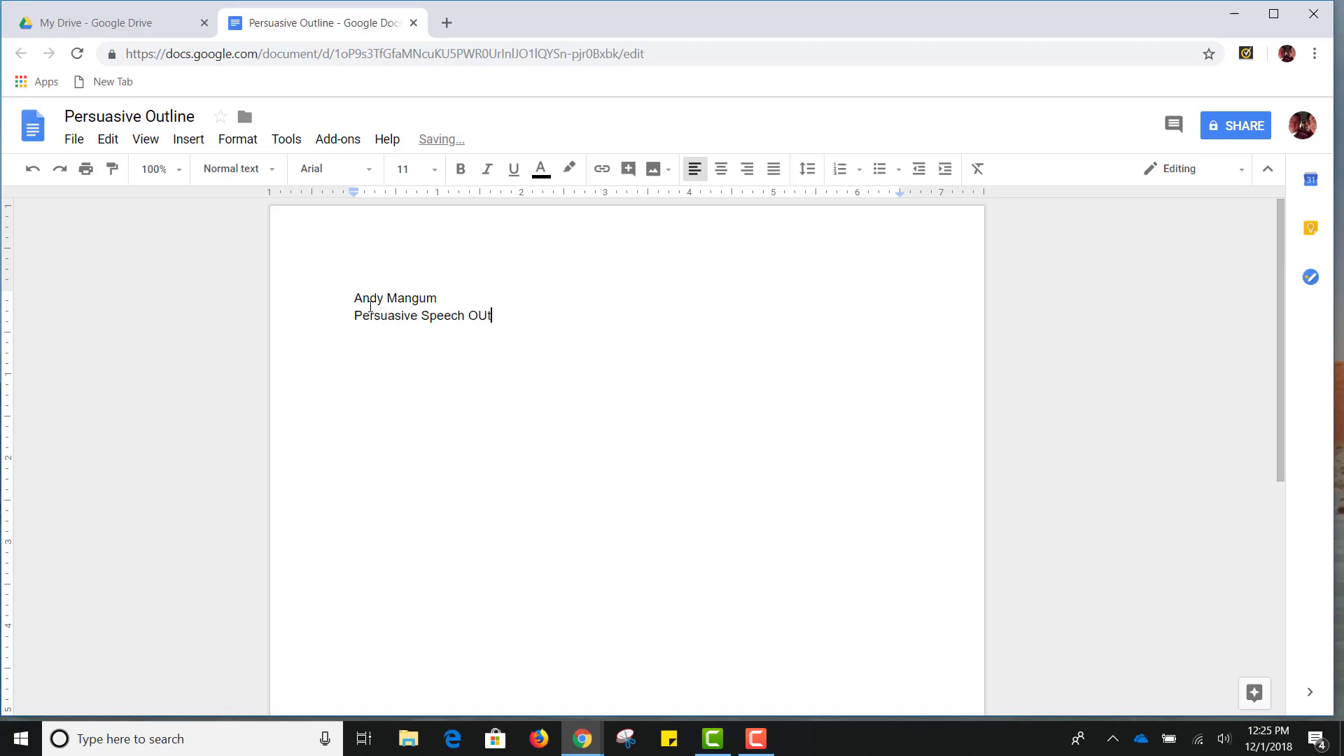
pyautogui.press('BackSpace')
pyautogui.press('BackSpace')
pyautogui.press('BackSpace')
pyautogui.press('BackSpace')
pyautogui.press('BackSpace')
pyautogui.press('BackSpace')
pyautogui.write('utline')
pyautogui.press('Return')
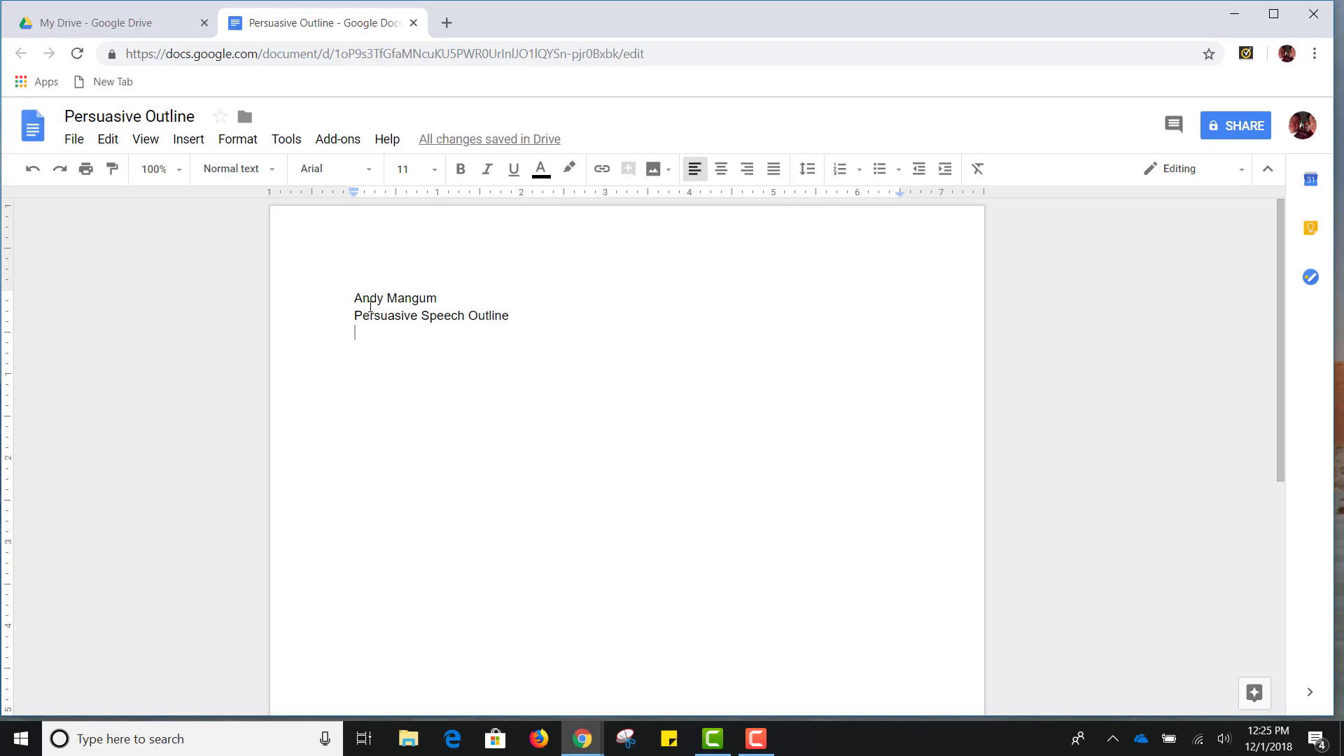
# Add "Problems/Solution/Benefit" as the third heading line and leave a blank line below it
pyautogui.write('Pro')
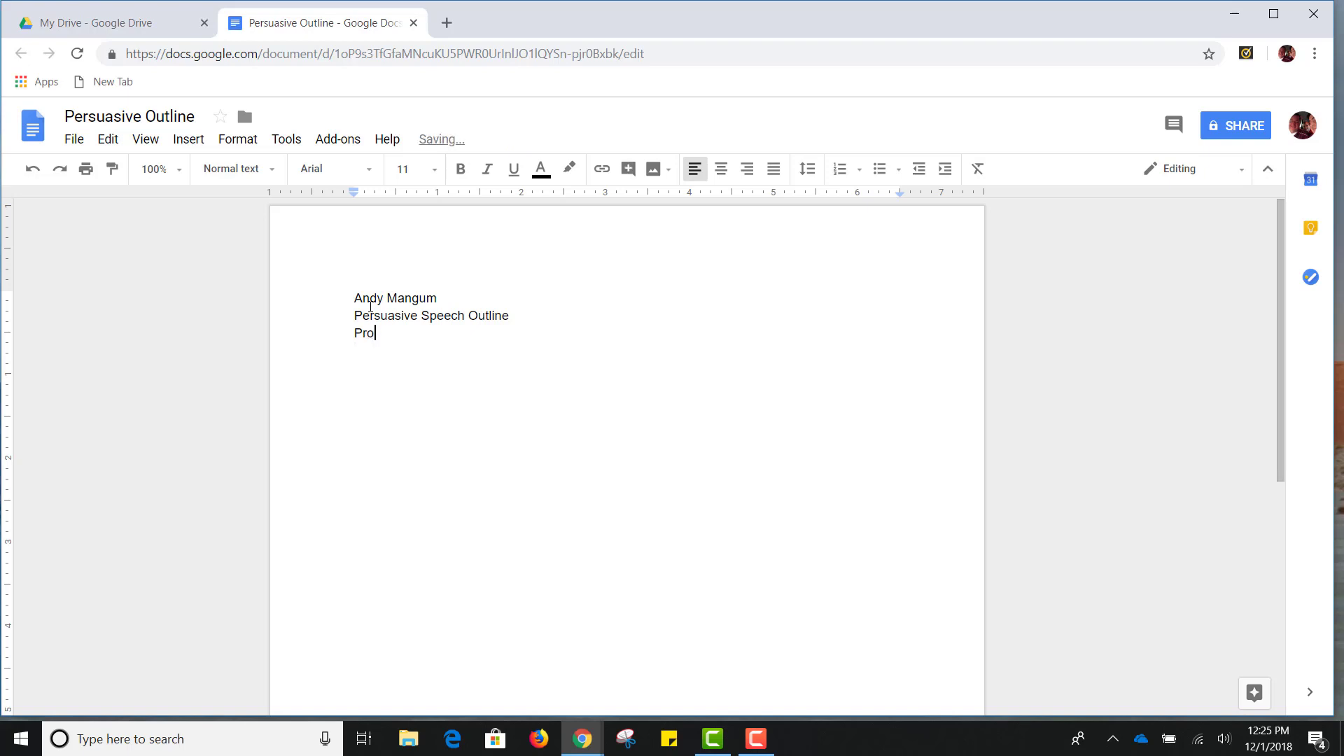
pyautogui.write('blems/Solution/Benefit')
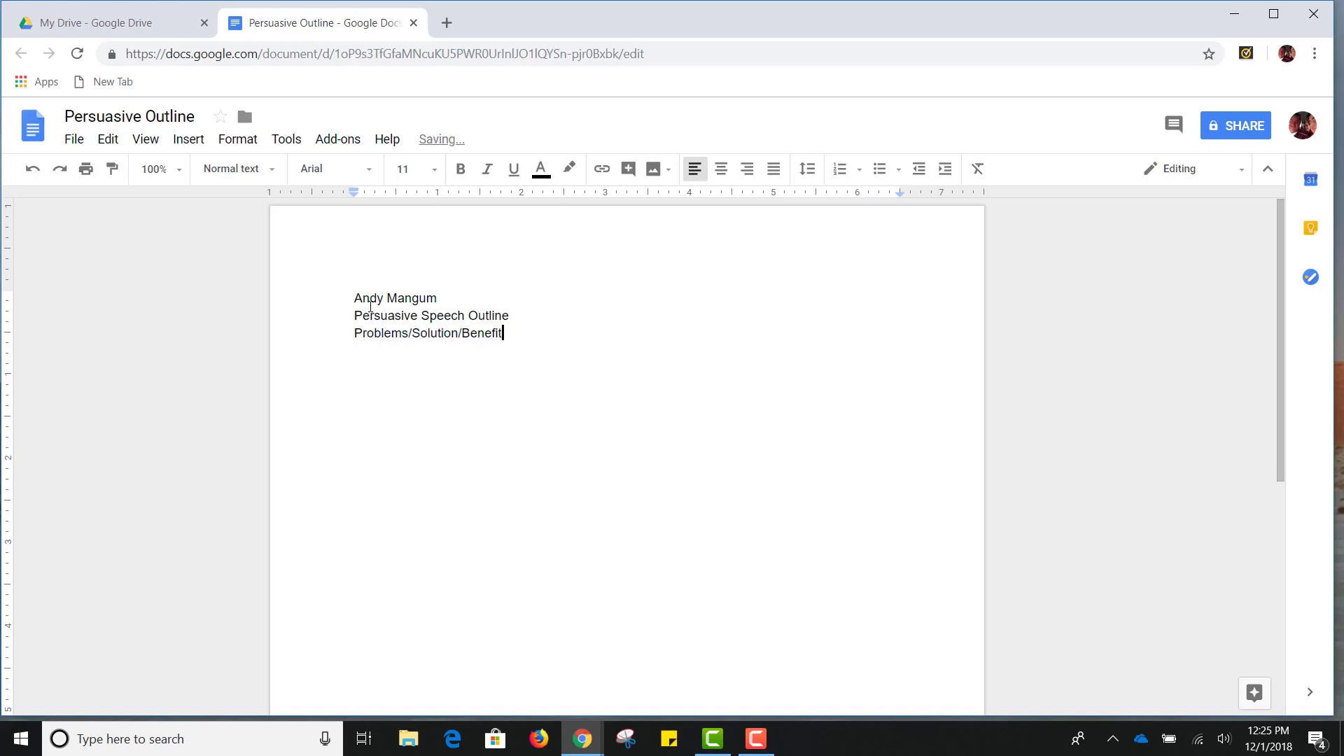
pyautogui.press('Return')
pyautogui.press('Return')
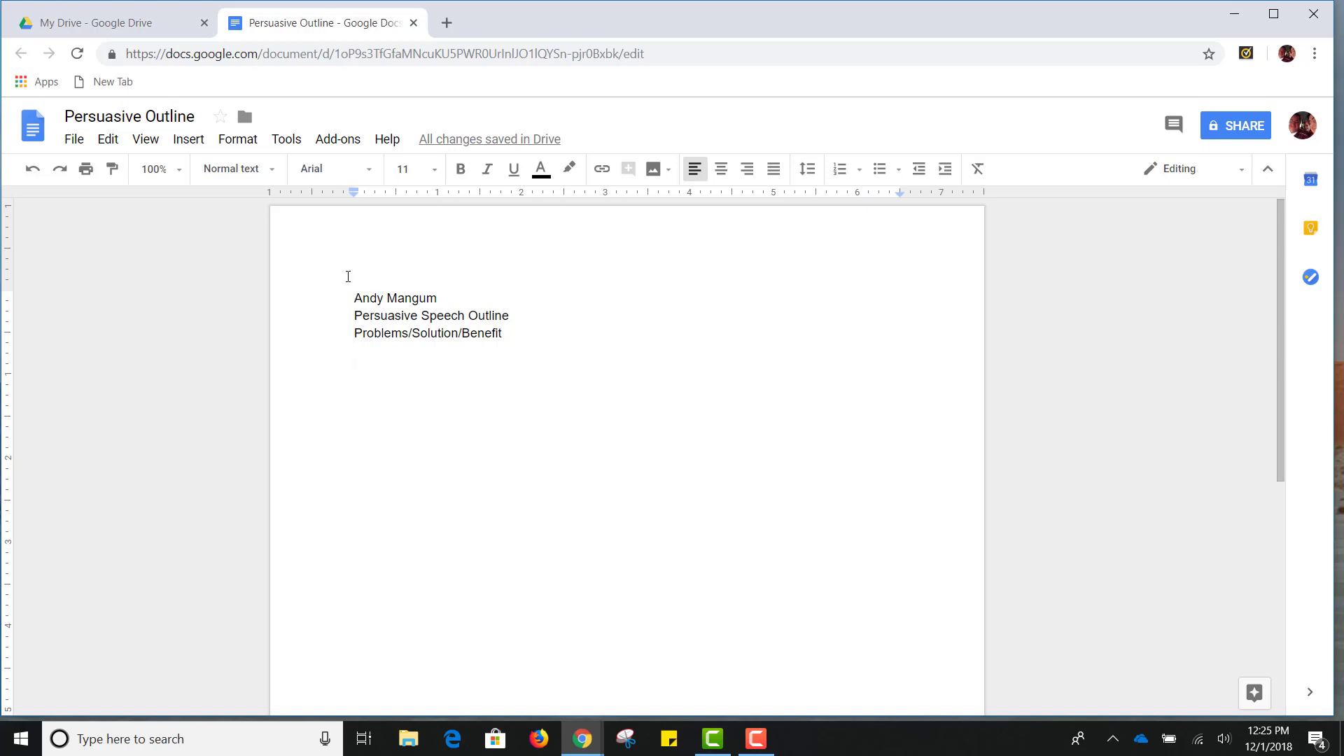
# Insert a 2 x 2 table below the heading lines and narrow its first column to label width
pyautogui.click(189, 142)
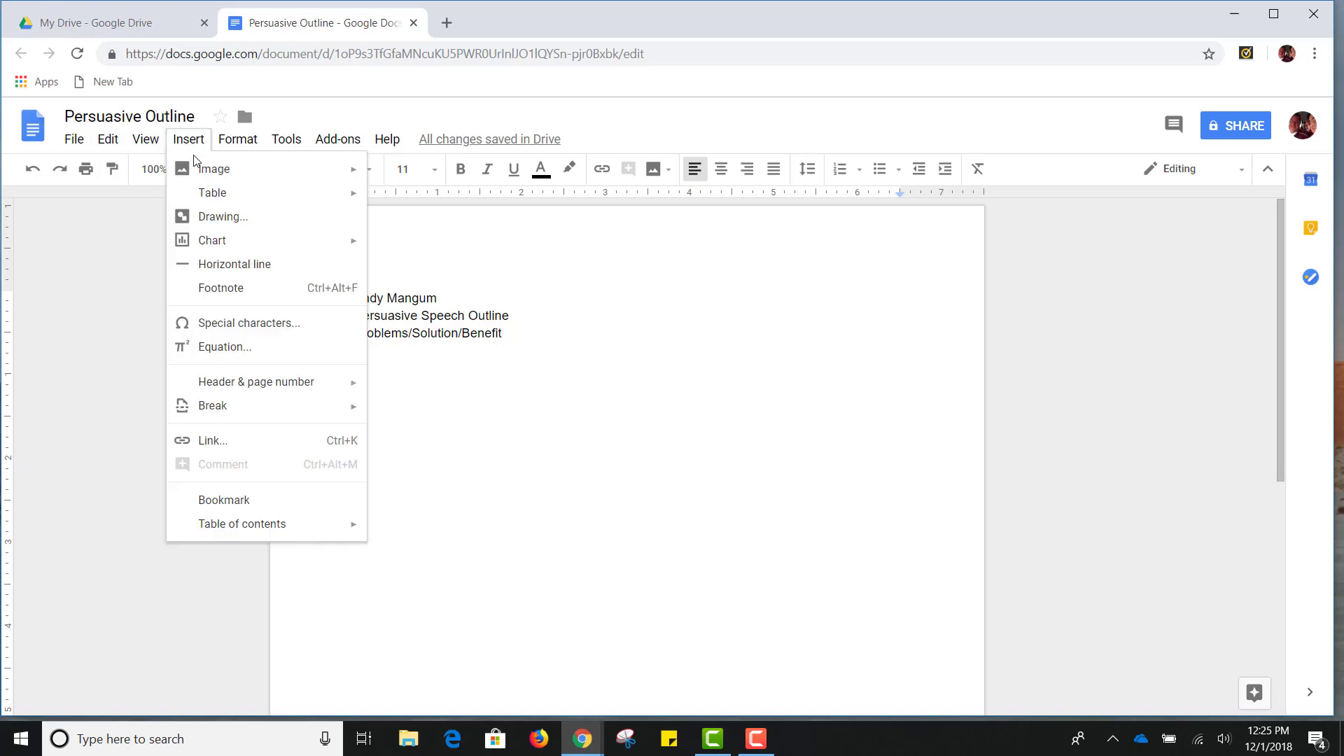
pyautogui.moveTo(206, 193)
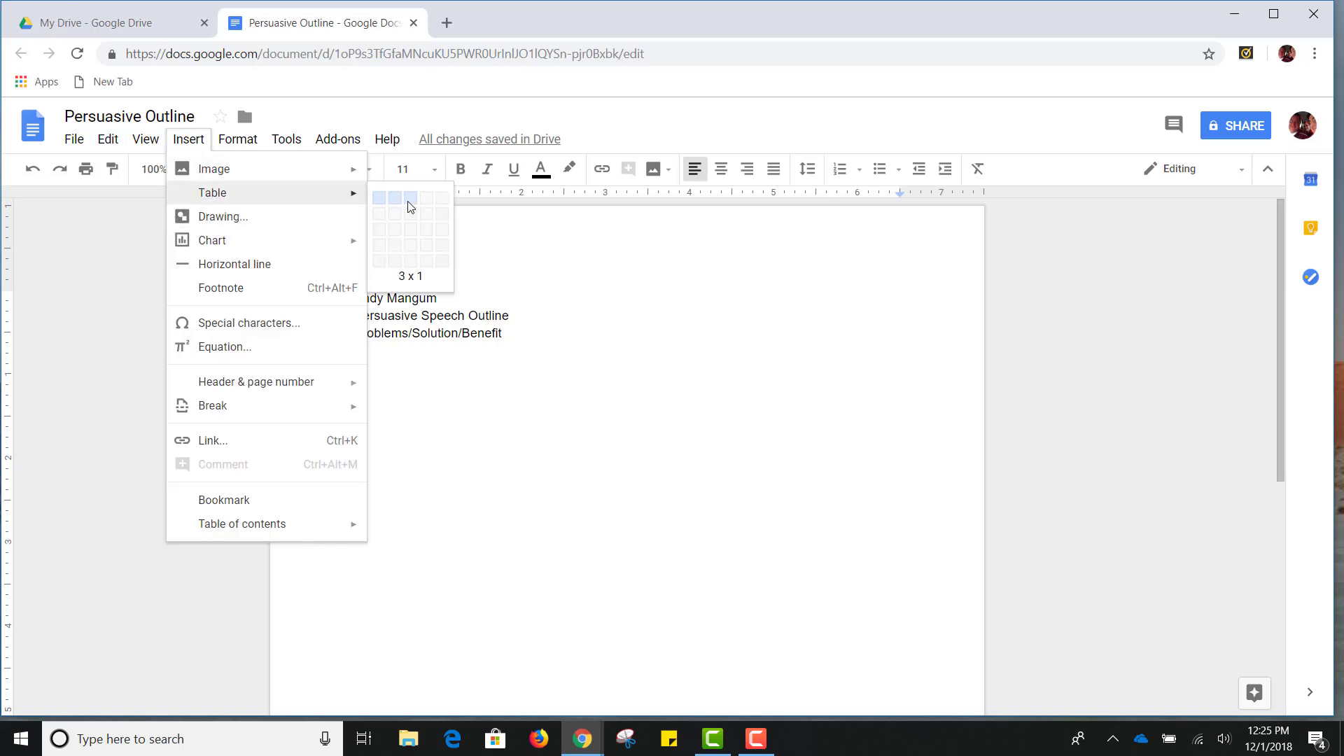
pyautogui.click(395, 215)
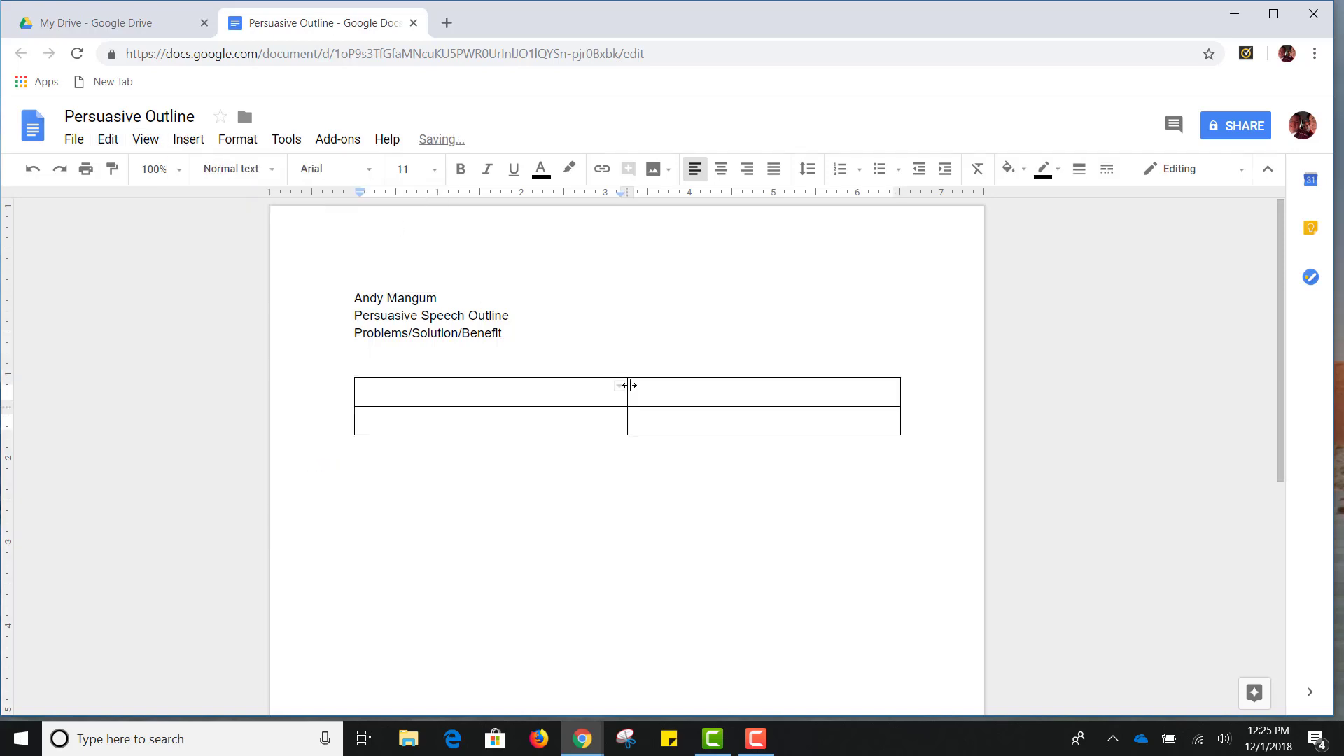
pyautogui.moveTo(628, 385); pyautogui.dragTo(469, 387)
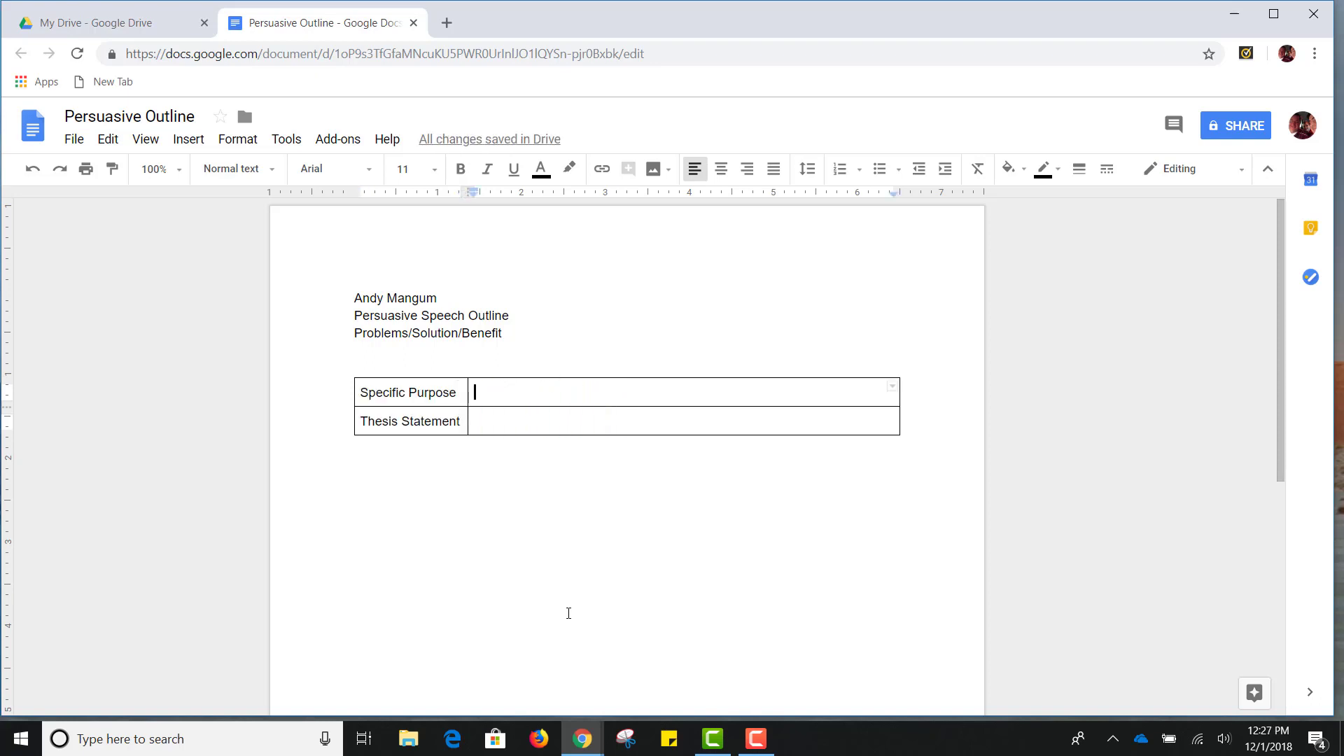
pyautogui.press('Tab')
pyautogui.press('Tab')
pyautogui.press('Tab')
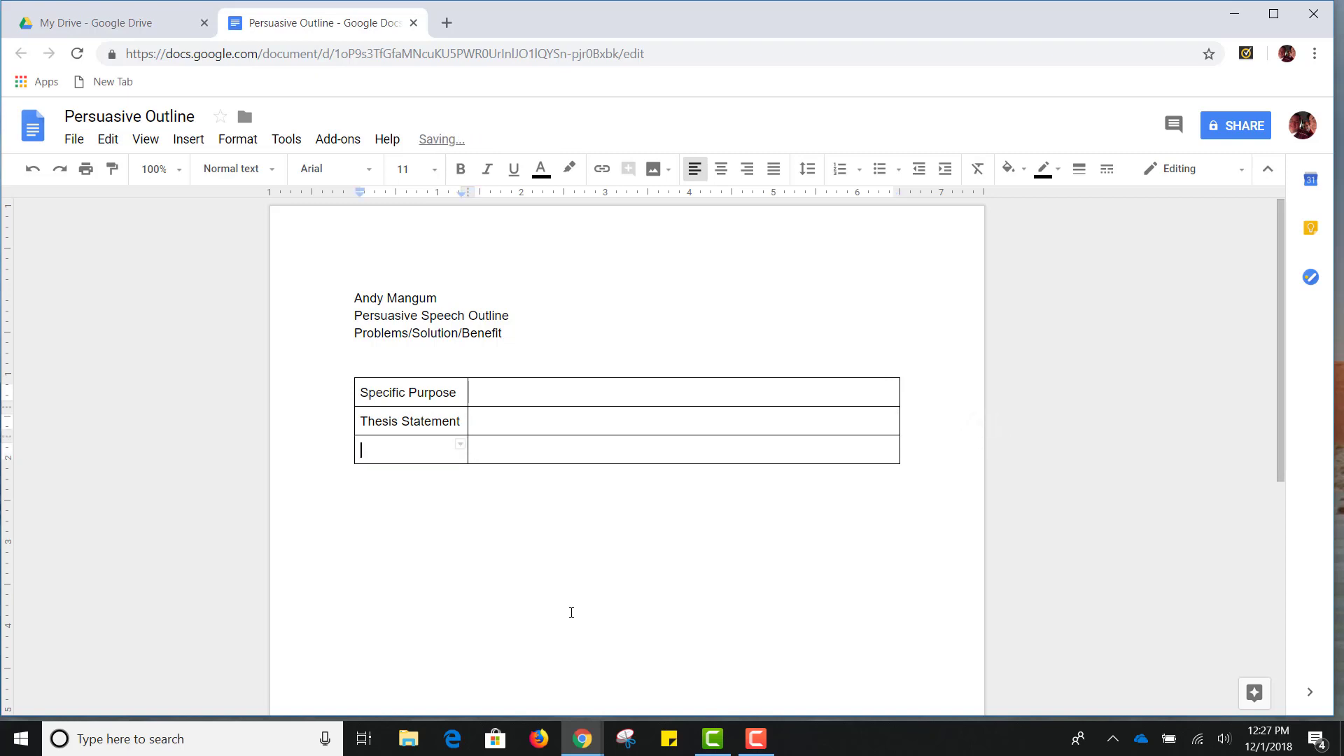
pyautogui.hotkey('ctrl', 'z')
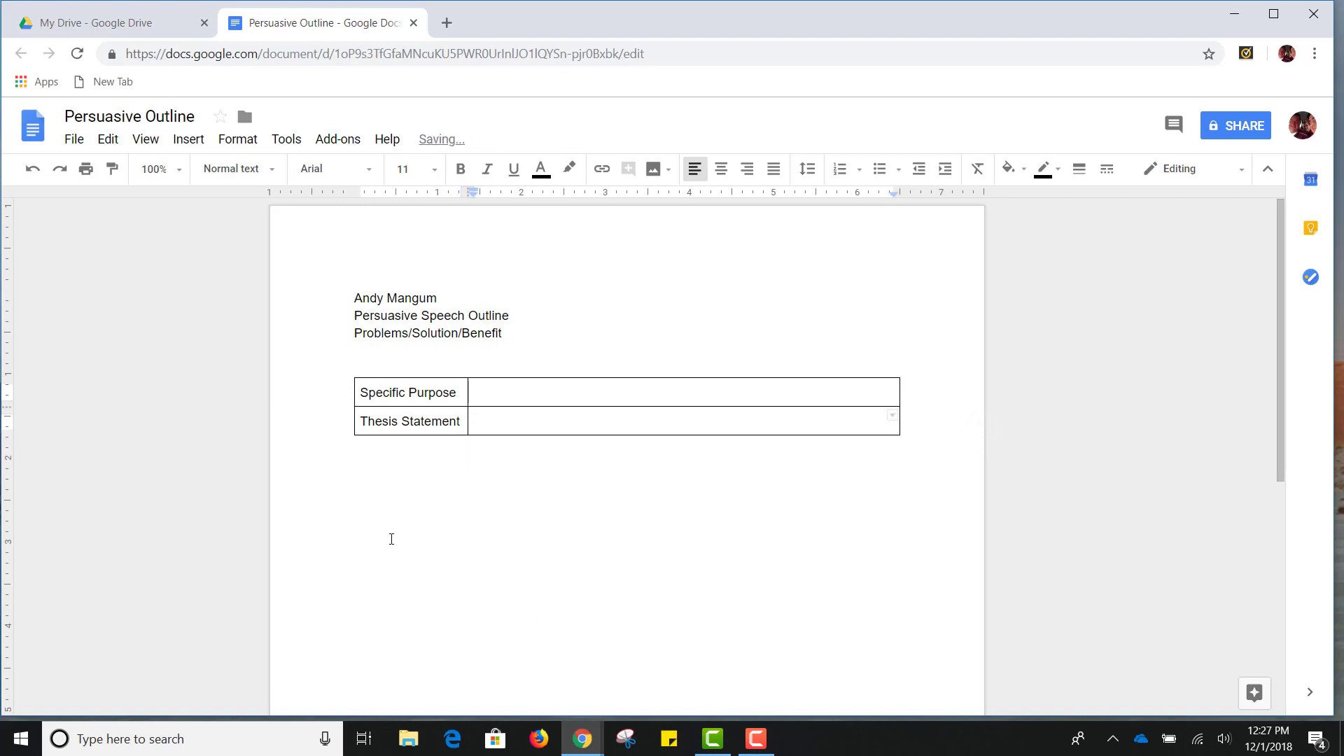
# Below the table, add the lines "Attention Getter:" and "Orient to Topic:"
pyautogui.click(377, 468)
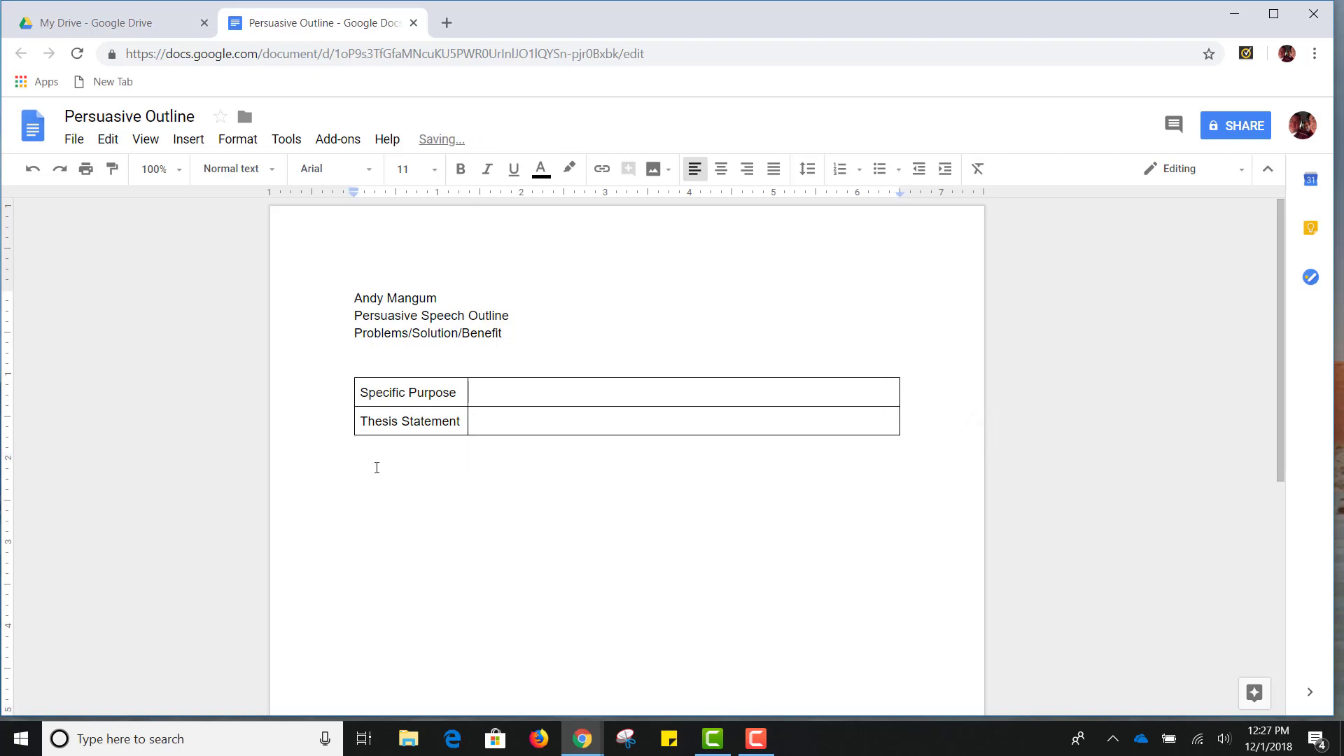
pyautogui.write('Attention Getter:')
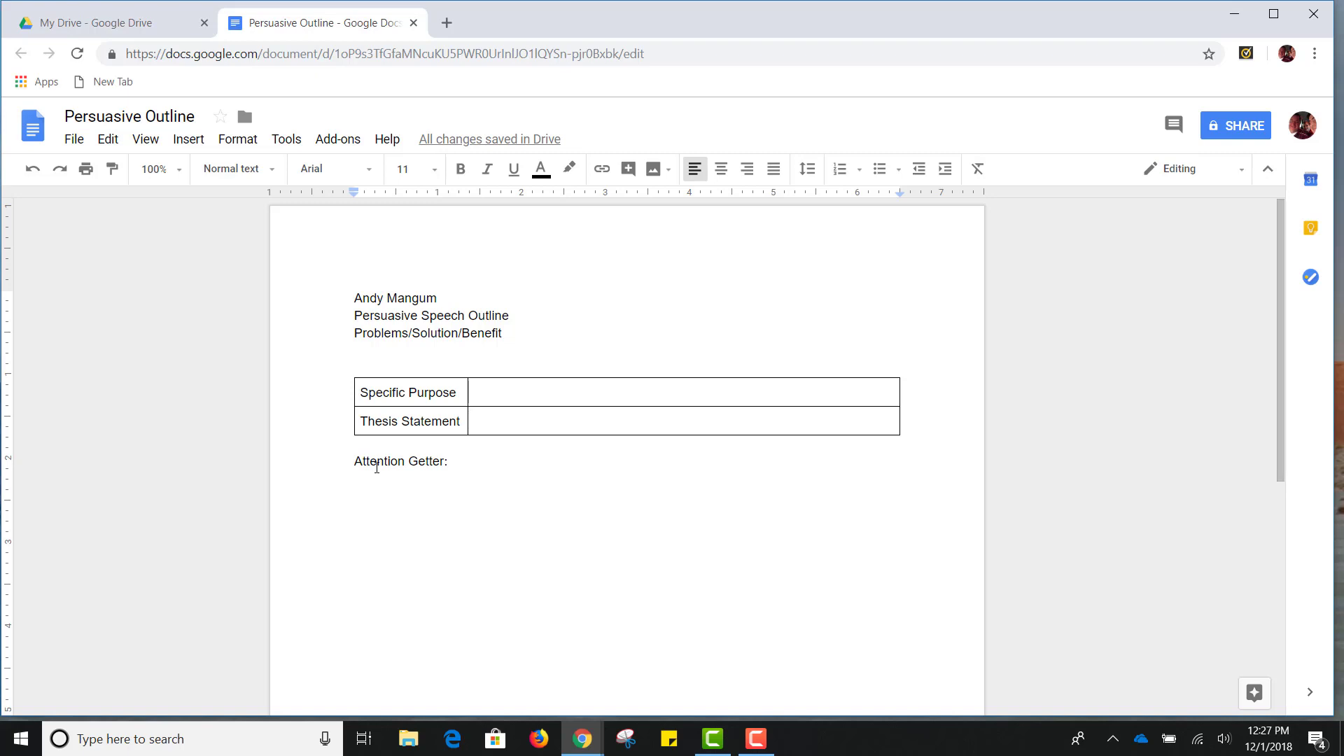
pyautogui.press('Return')
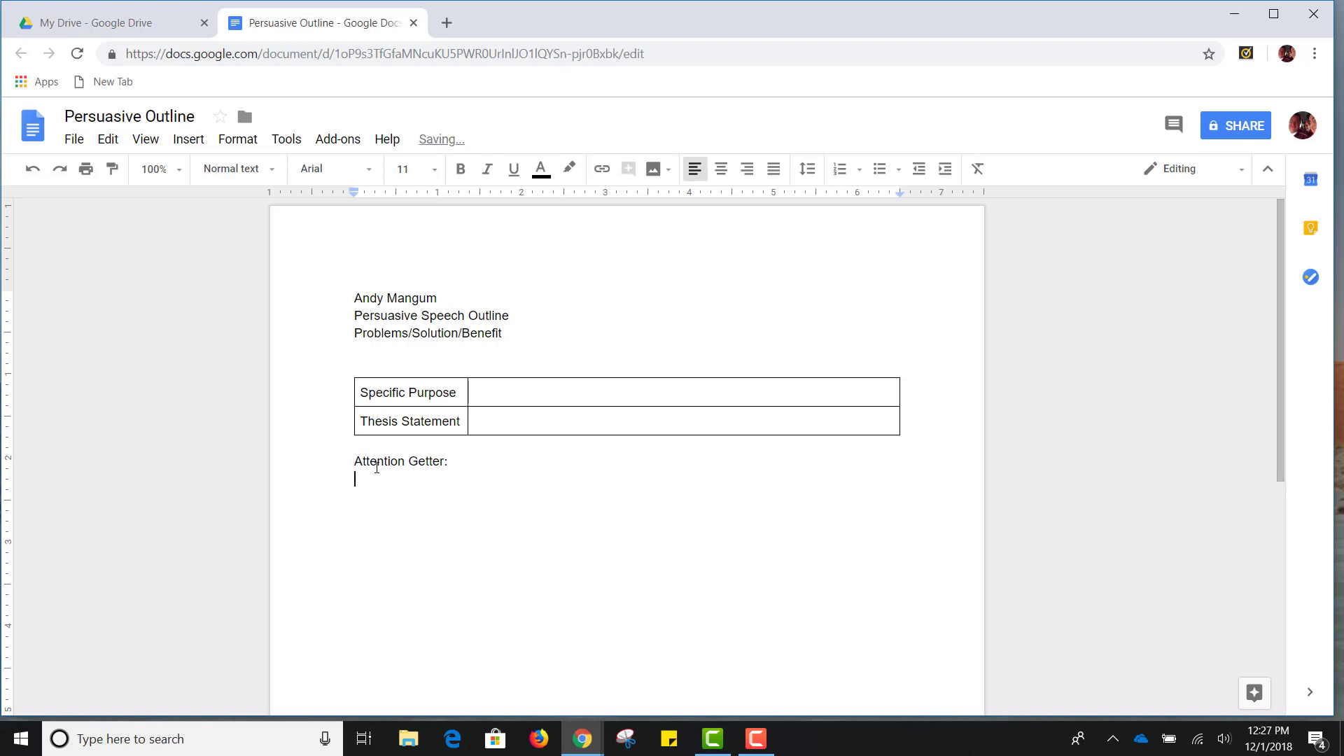
pyautogui.write('Orient to Topic')
pyautogui.press('Return')
pyautogui.press('BackSpace')
pyautogui.write(':')
pyautogui.press('Return')
# Add the lines "Thesis Sentence:" and "Preview:" under the topic line, followed by a blank line
pyautogui.write('Thesis')
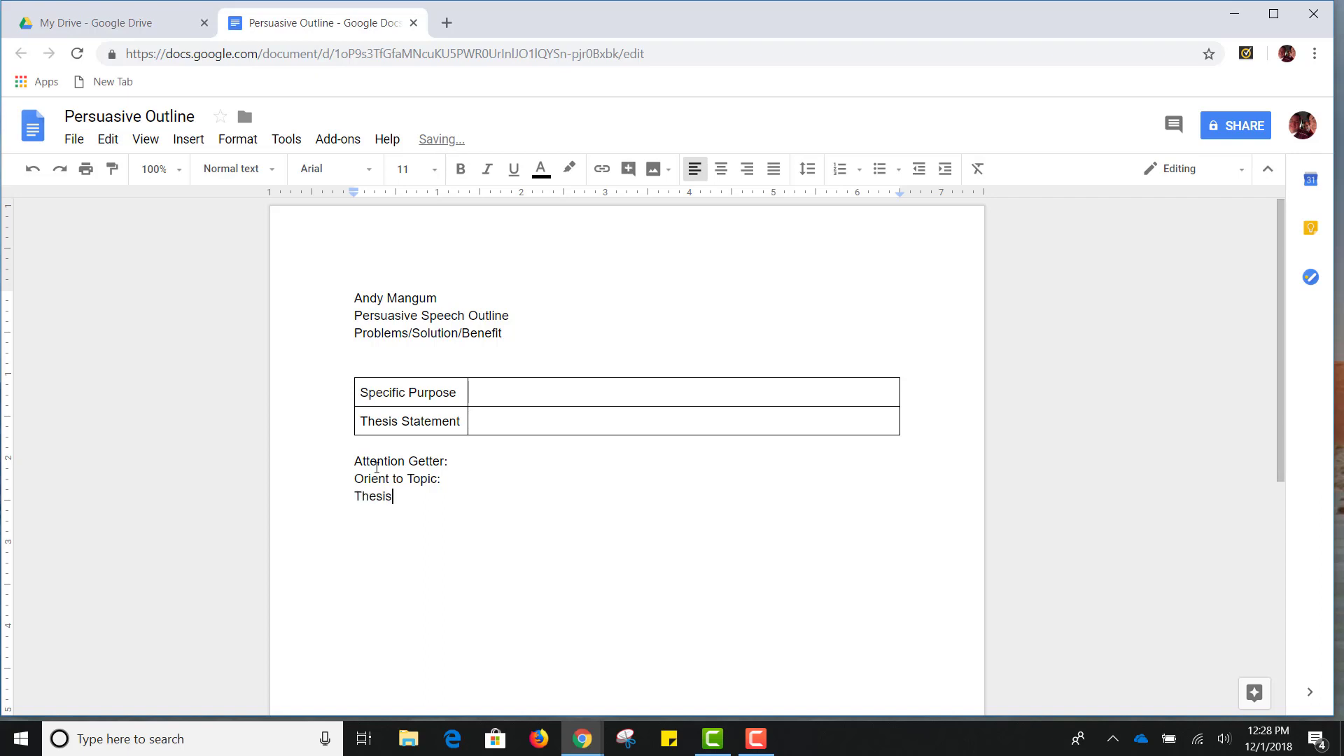
pyautogui.write(' Sentence:')
pyautogui.press('Return')
pyautogui.write('Preview')
pyautogui.press('Return')
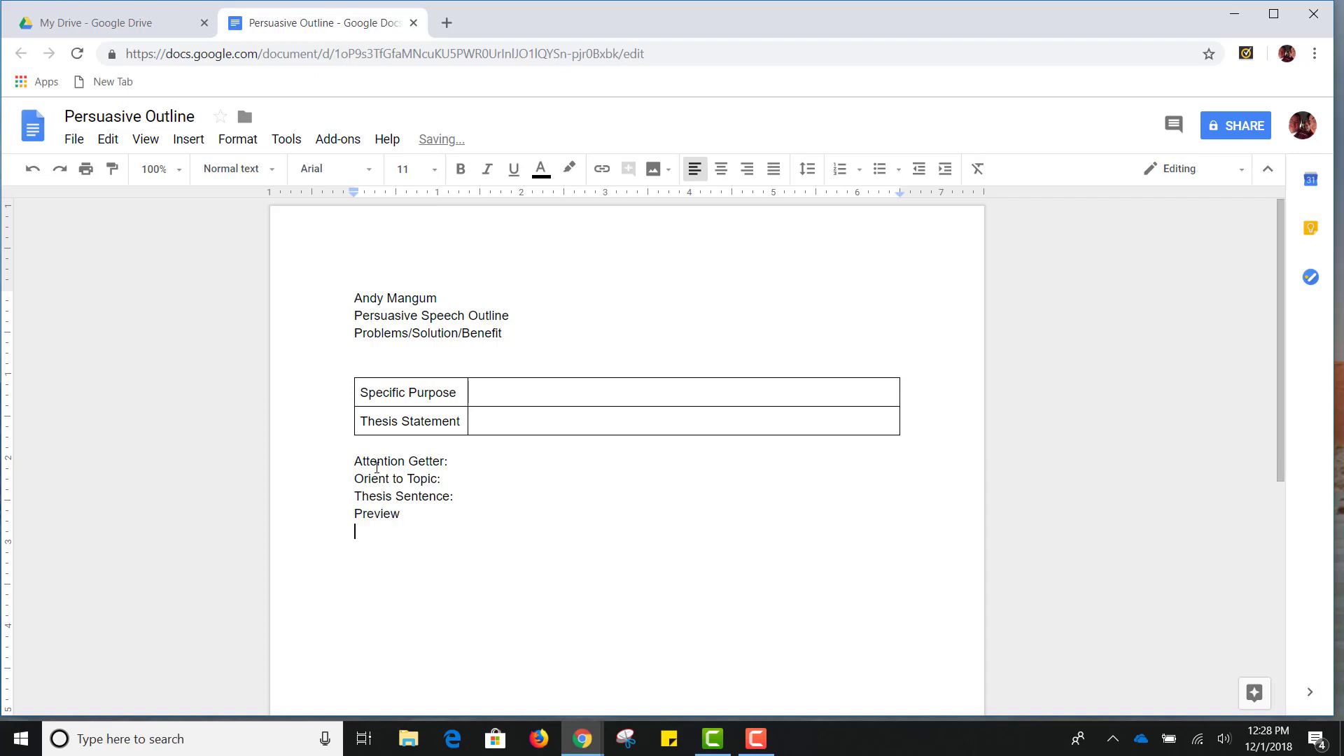
pyautogui.press('BackSpace')
pyautogui.write(':')
pyautogui.press('Return')
pyautogui.press('Return')
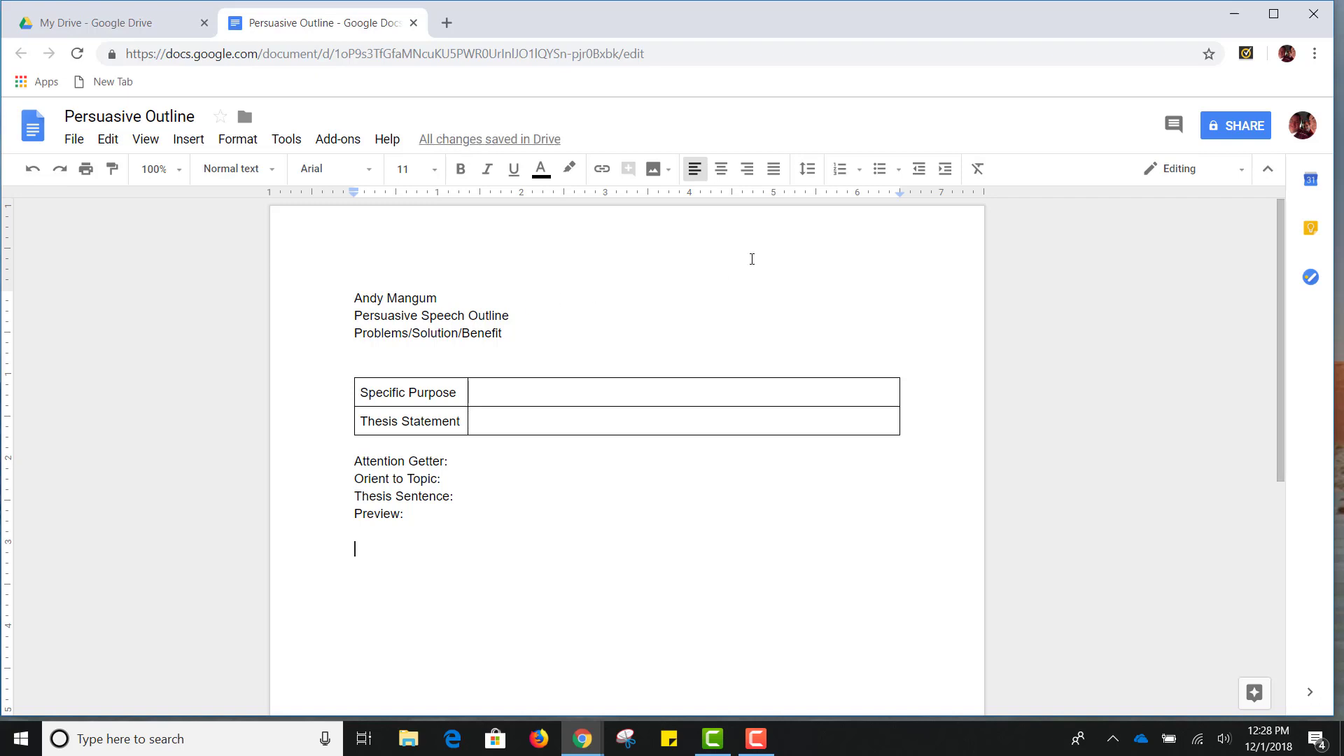
# Start a multilevel list in the I., A., 1. numbering style below the preview line, with "First" as main point I
pyautogui.click(860, 170)
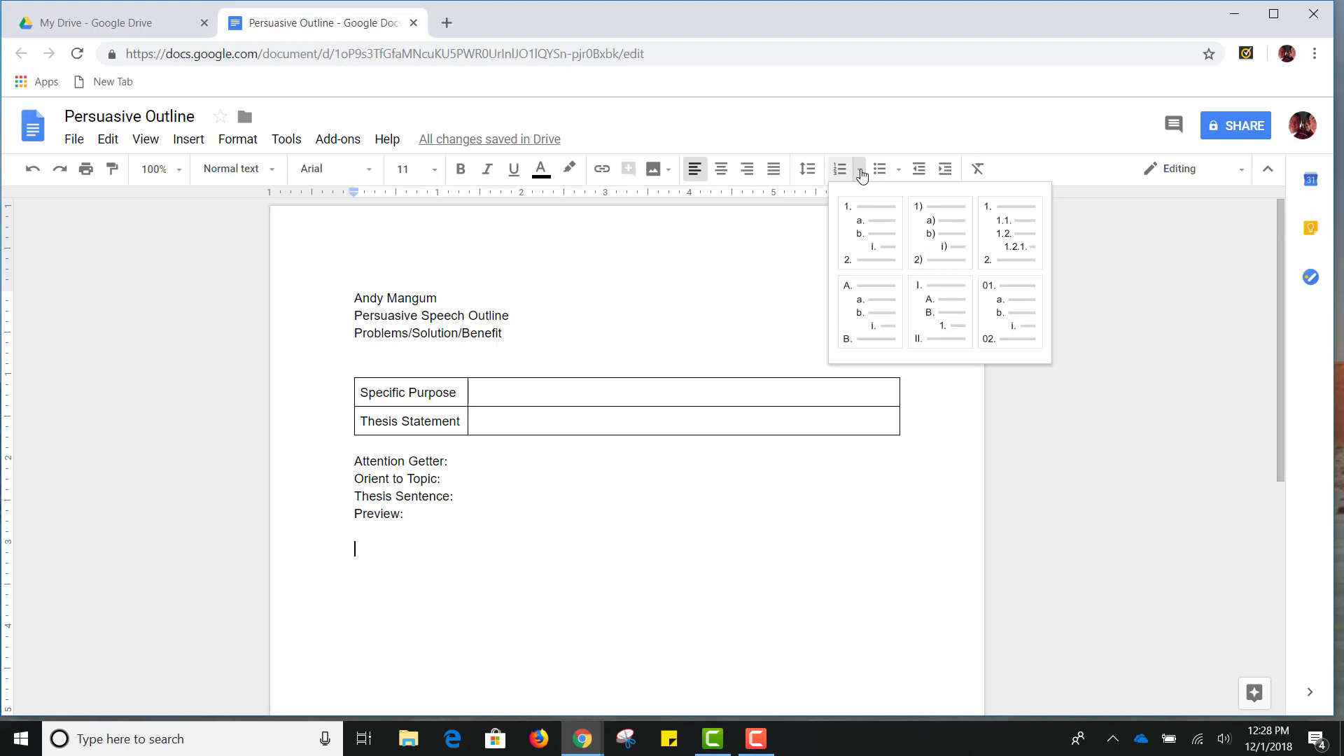
pyautogui.click(928, 315)
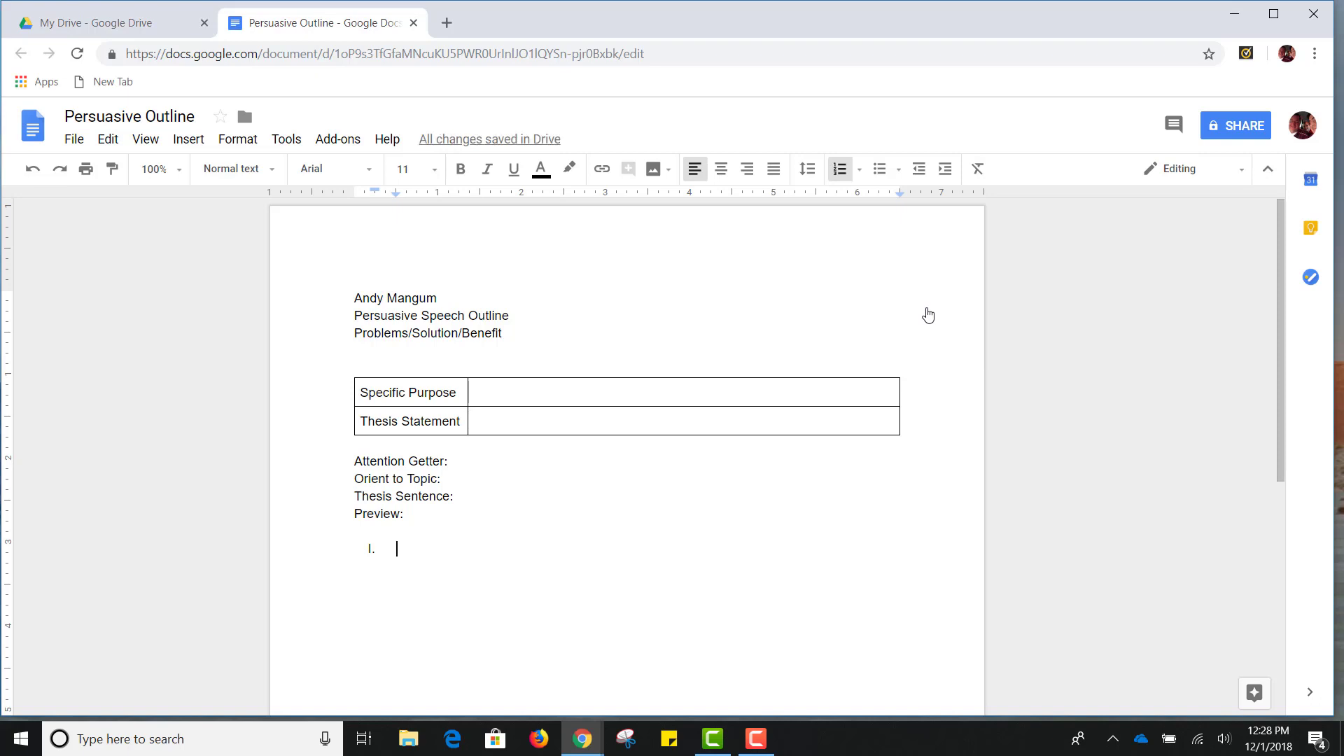
pyautogui.write('First')
pyautogui.press('Return')
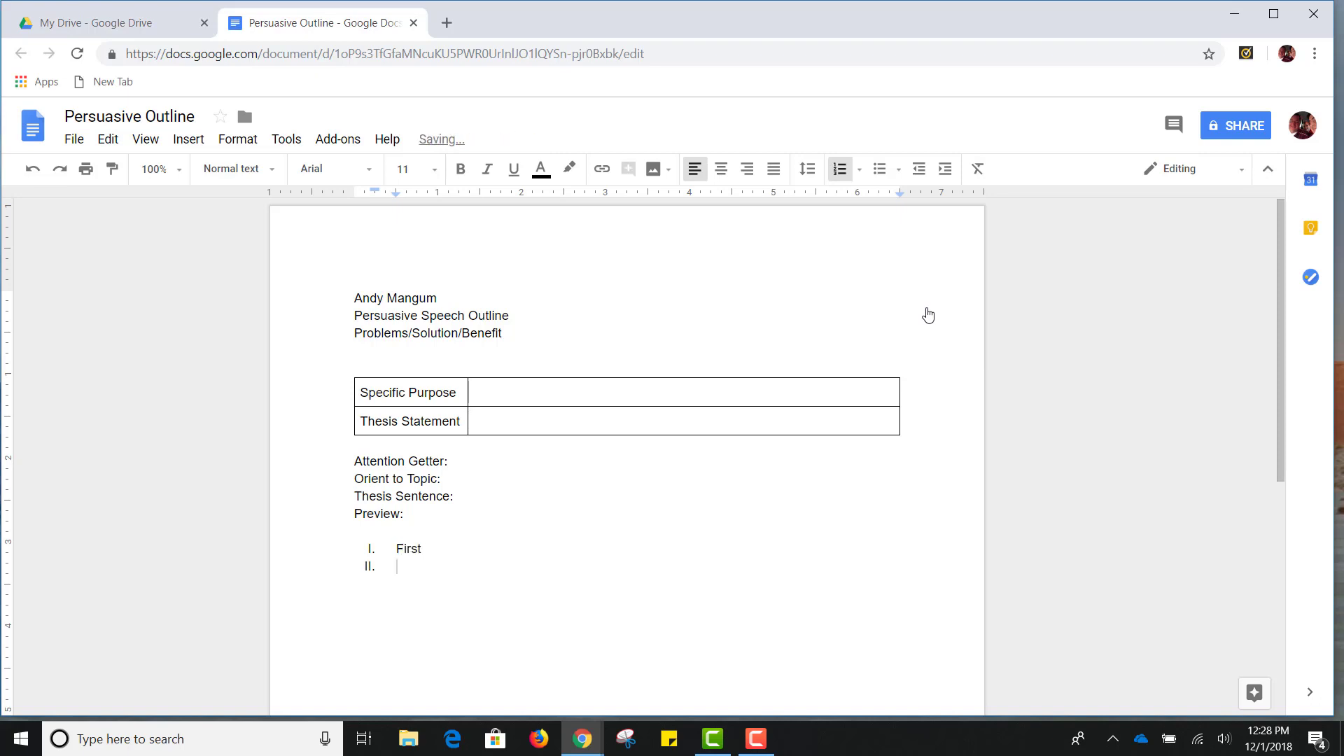
# Add the second-level points A "Sub-Level" and B "Sub-level" under the main point "First"
pyautogui.press('Tab')
pyautogui.write('Sub-Level')
pyautogui.press('Return')
pyautogui.write('Sub')
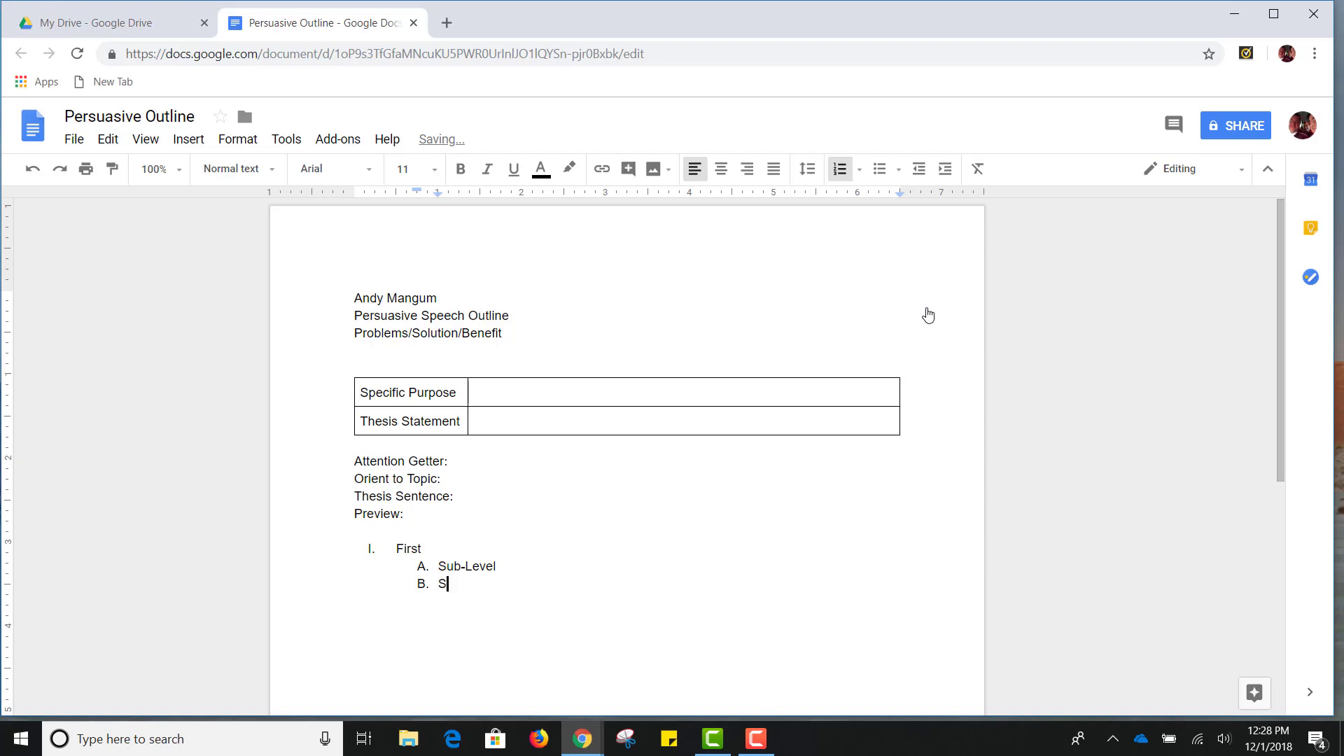
pyautogui.write('-level')
# Add the third-level points 1 "More" and 2 "Subpoints" under sub-point B
pyautogui.press('Return')
pyautogui.press('Tab')
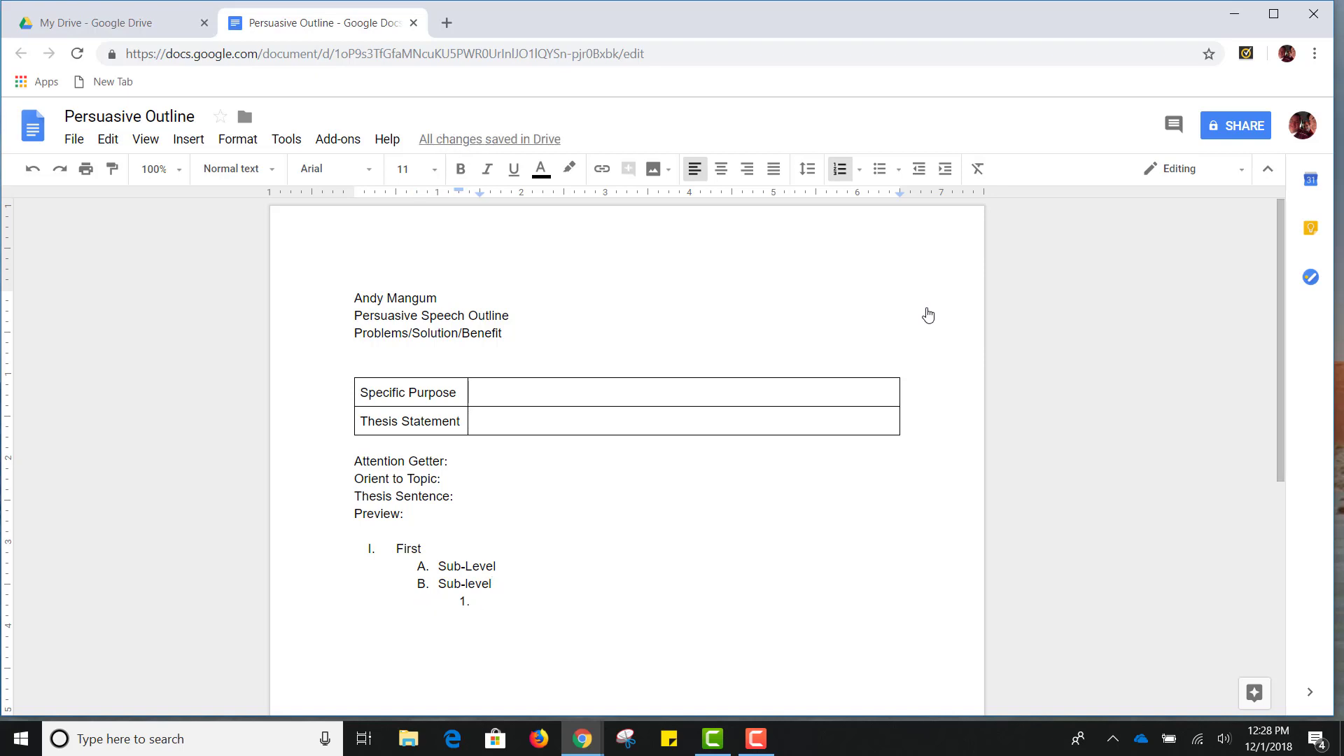
pyautogui.write('More')
pyautogui.press('Return')
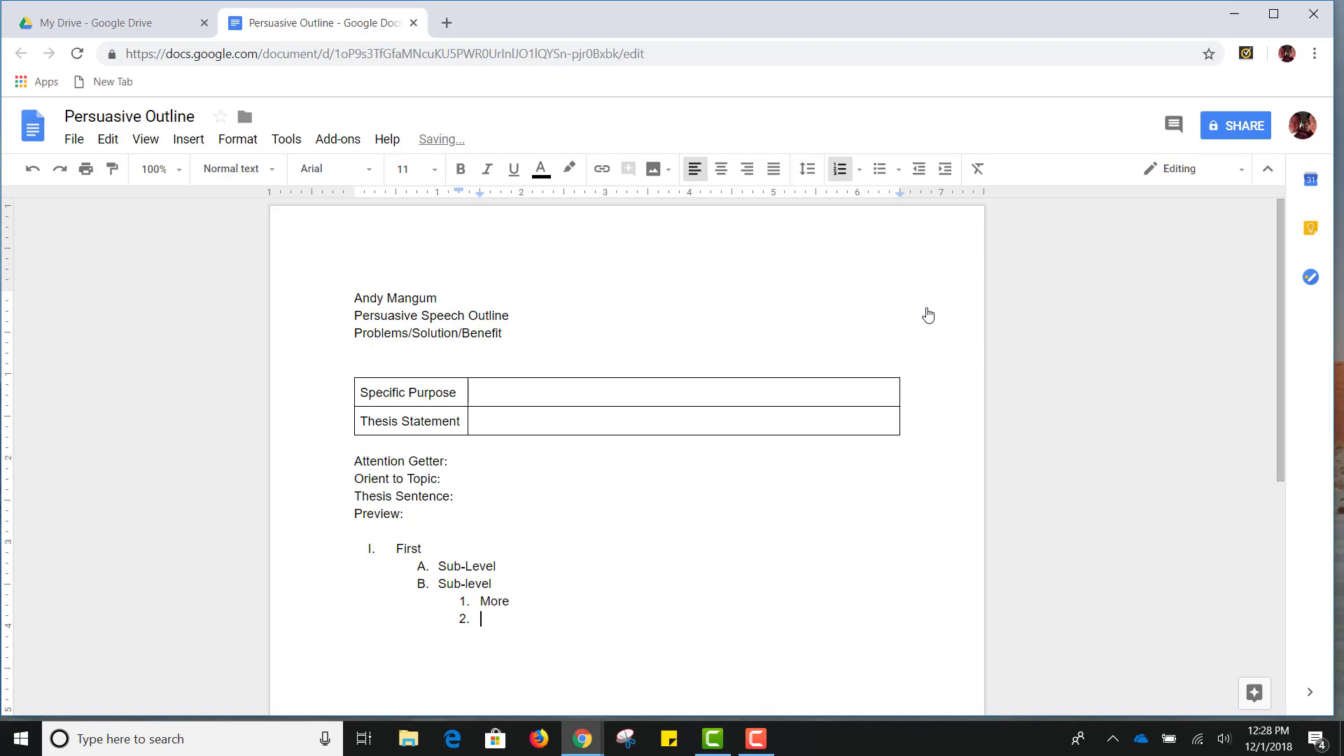
pyautogui.write('Subpoints')
# Return to the top level of the outline and add "Second" as main point II
pyautogui.press('Return')
pyautogui.hotkey('shift', 'Tab')
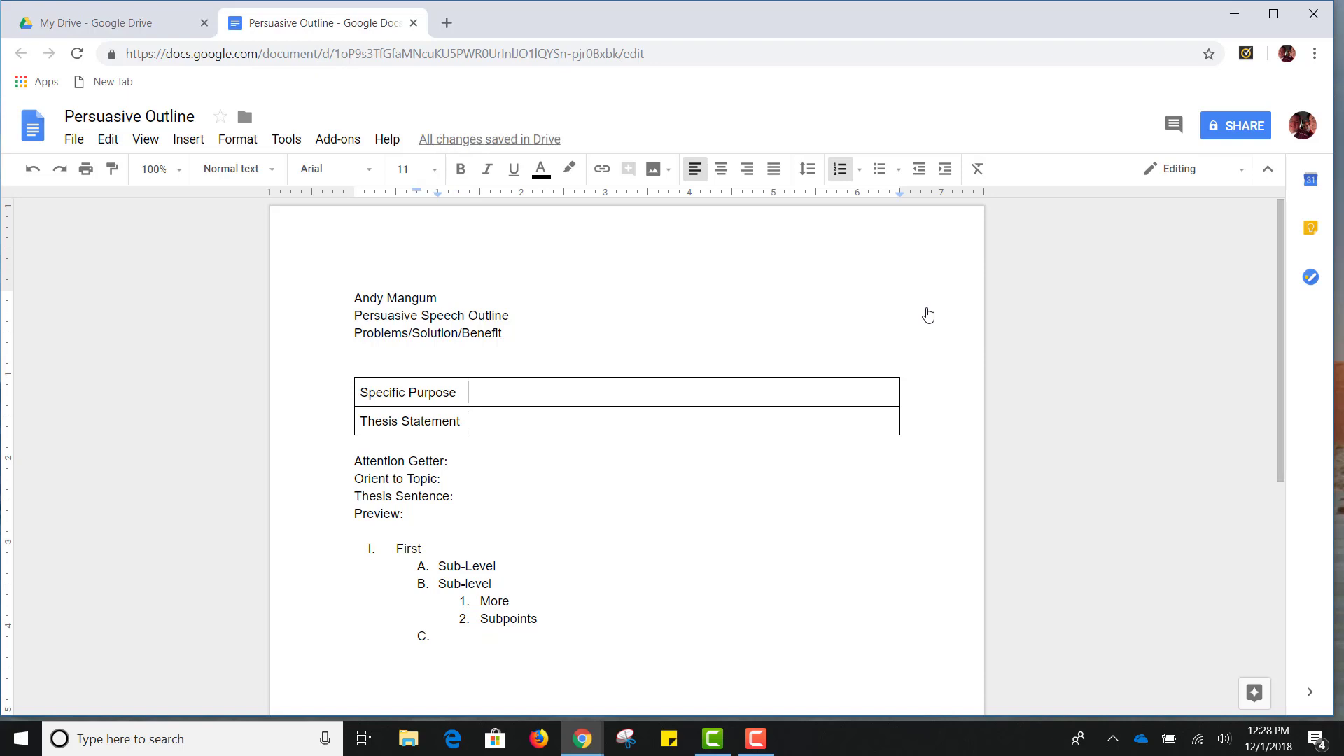
pyautogui.hotkey('shift', 'Tab')
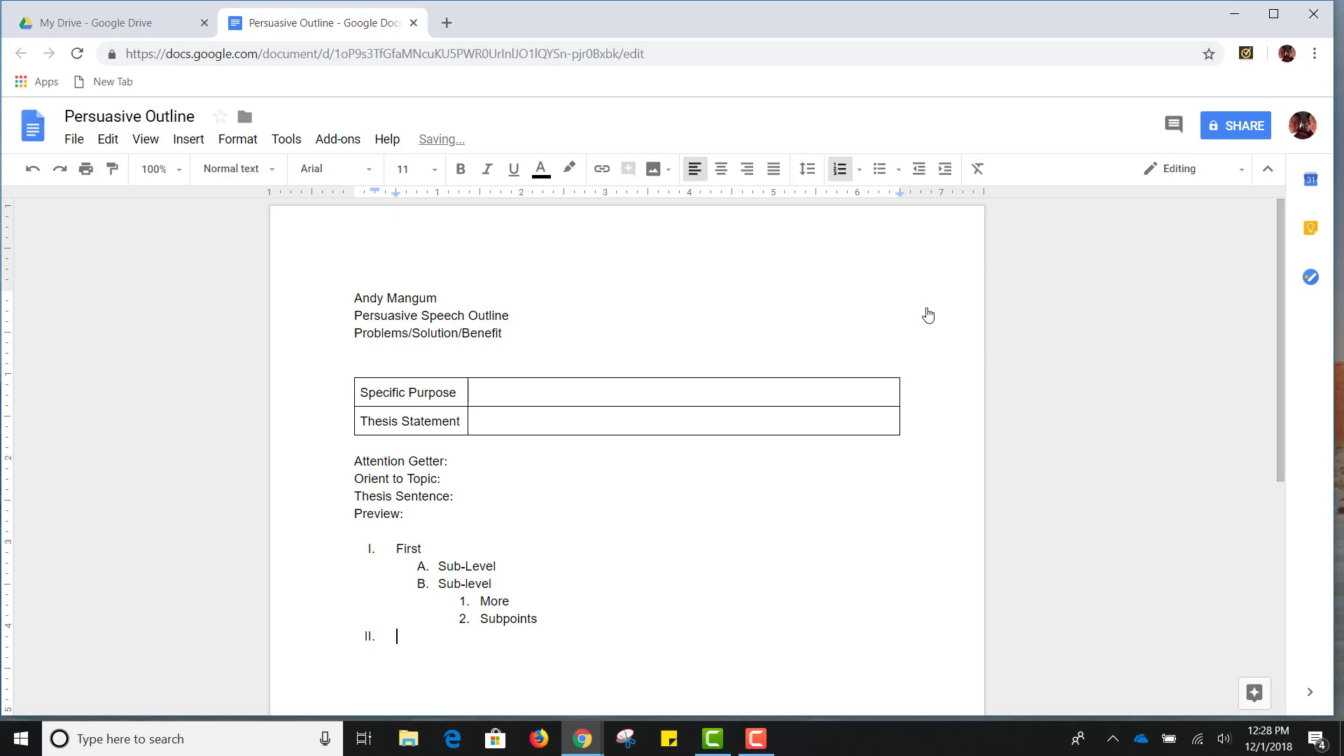
pyautogui.write('SEcond')
pyautogui.press('BackSpace')
pyautogui.press('BackSpace')
pyautogui.press('BackSpace')
pyautogui.press('BackSpace')
pyautogui.press('BackSpace')
pyautogui.write('econd')
# Insert two blank unnumbered lines between "Subpoints" and the main point "Second"
pyautogui.press('Left')
pyautogui.press('Left')
pyautogui.press('Left')
pyautogui.press('Left')
pyautogui.press('Return')
pyautogui.press('BackSpace')
pyautogui.press('BackSpace')
pyautogui.press('Return')
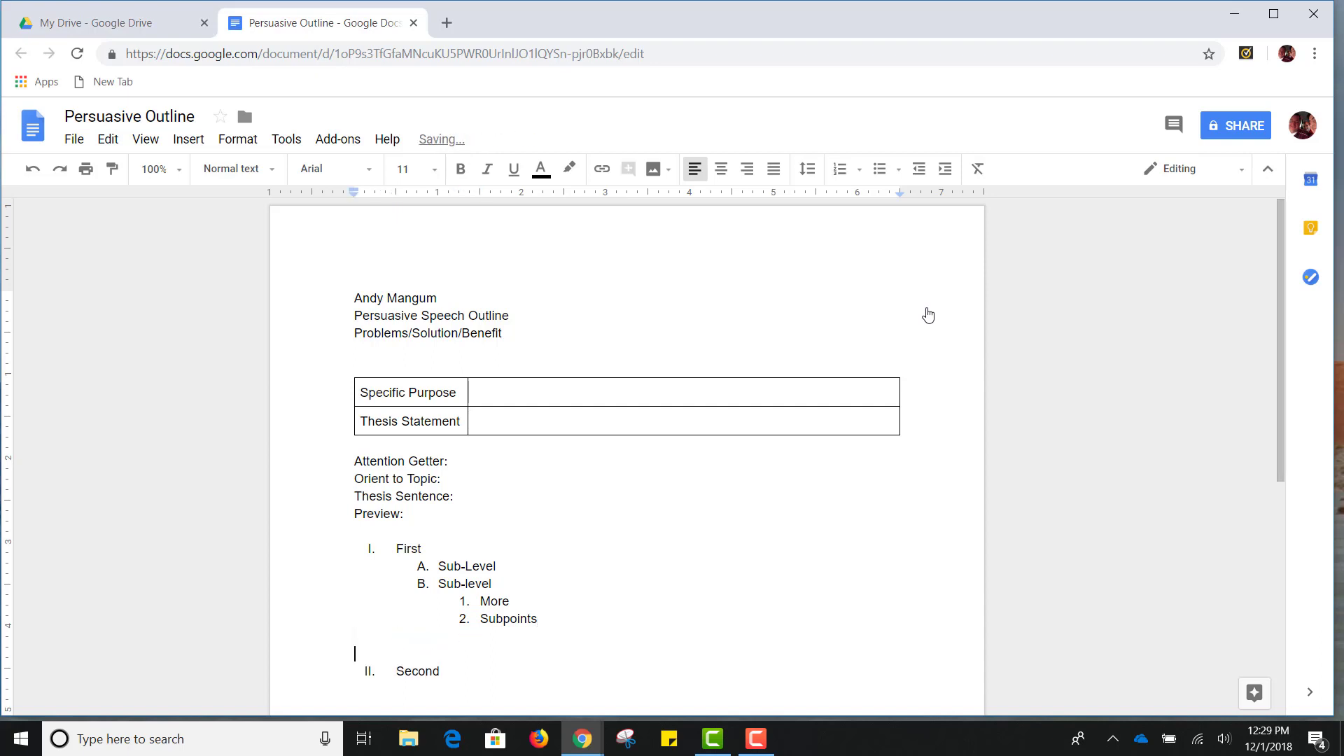
# Add one more blank unnumbered line above the main point "Second"
pyautogui.press('Up')
pyautogui.press('Return')
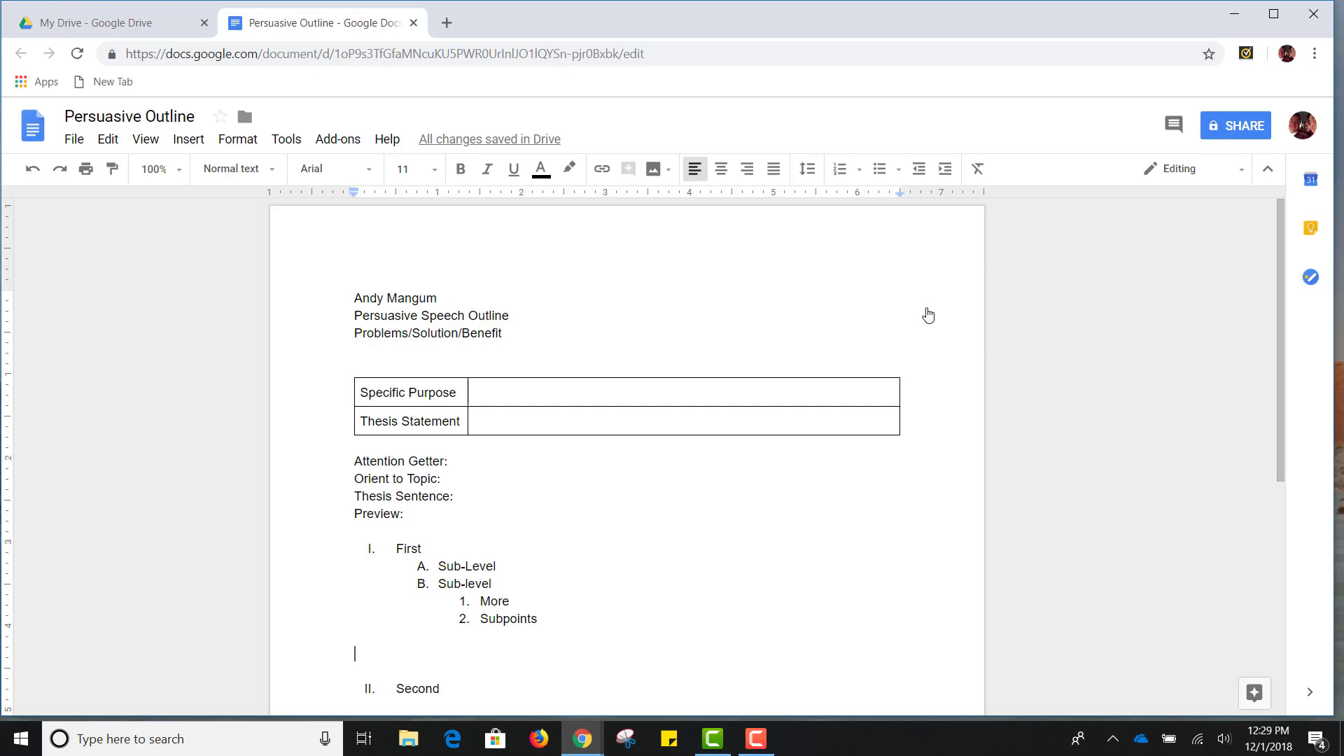
# Add "Third" as main point III below "Second", with an unnumbered blank line between the two points
pyautogui.scroll(-2, 928, 314)
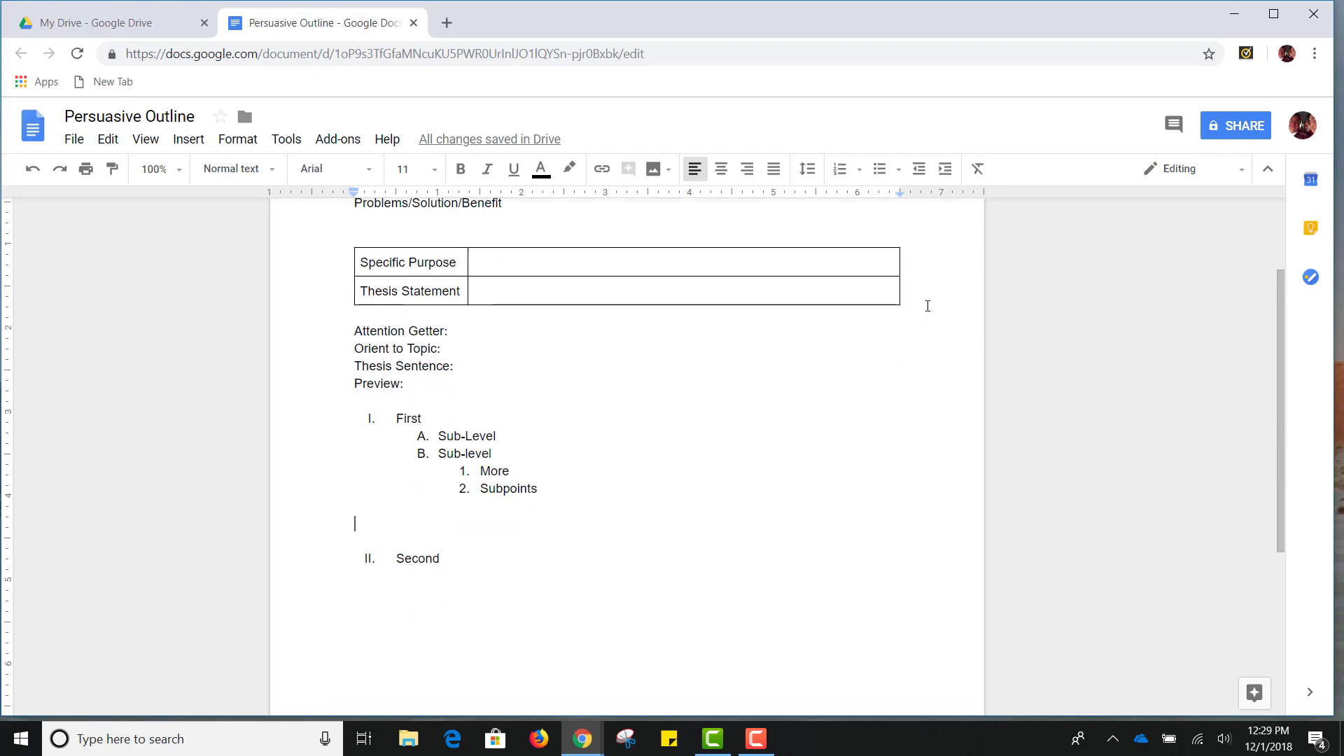
pyautogui.click(455, 563)
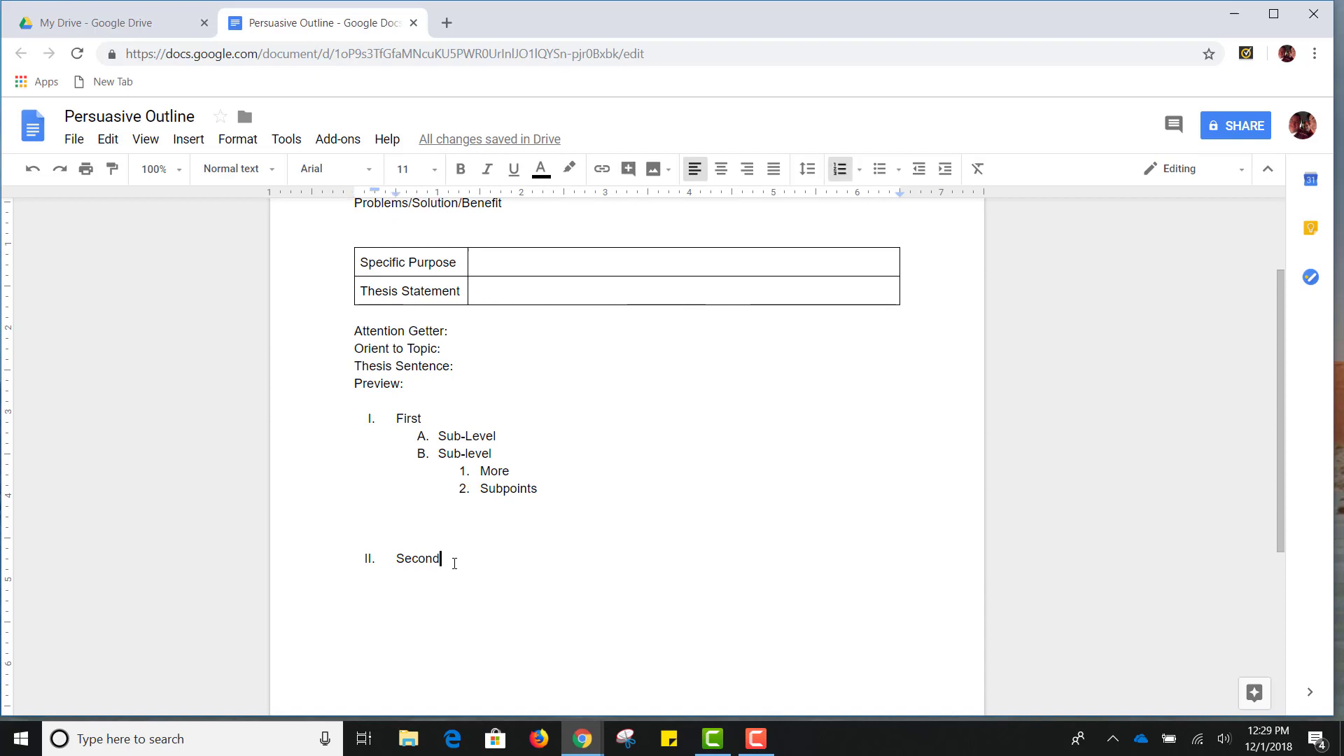
pyautogui.press('Return')
pyautogui.click(454, 563)
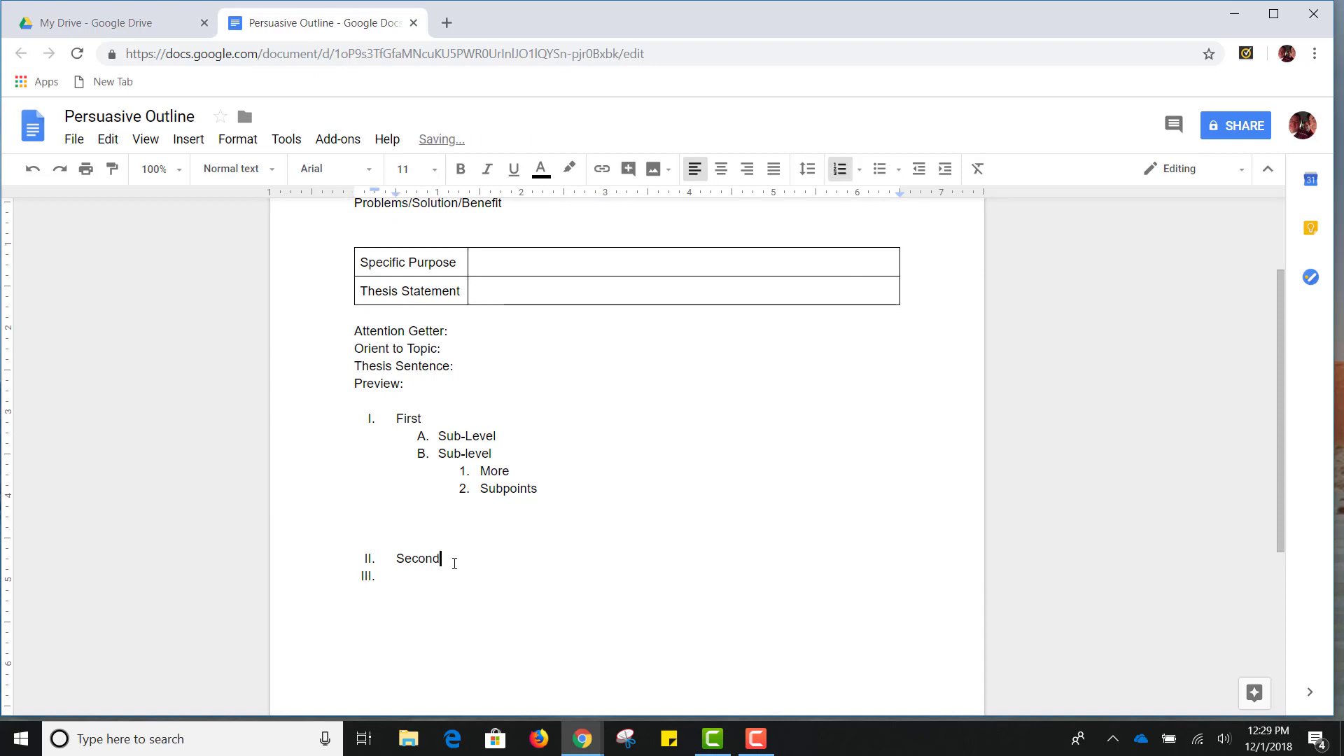
pyautogui.press('Return')
pyautogui.press('BackSpace')
pyautogui.press('Down')
pyautogui.write('Third')
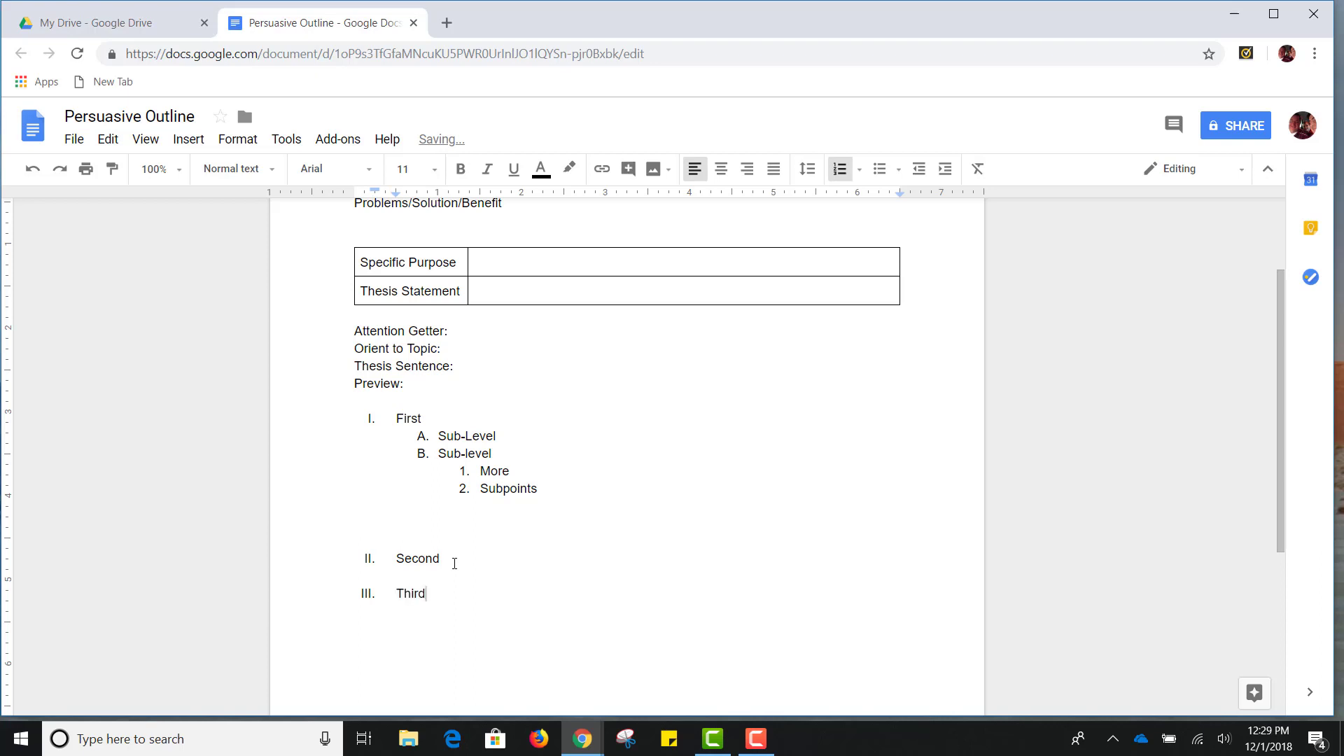
# End the numbered outline after "Third" and add the unnumbered labels "Review" and "Sense of Closure", separated by a blank line
pyautogui.press('Return')
pyautogui.press('Return')
pyautogui.press('Return')
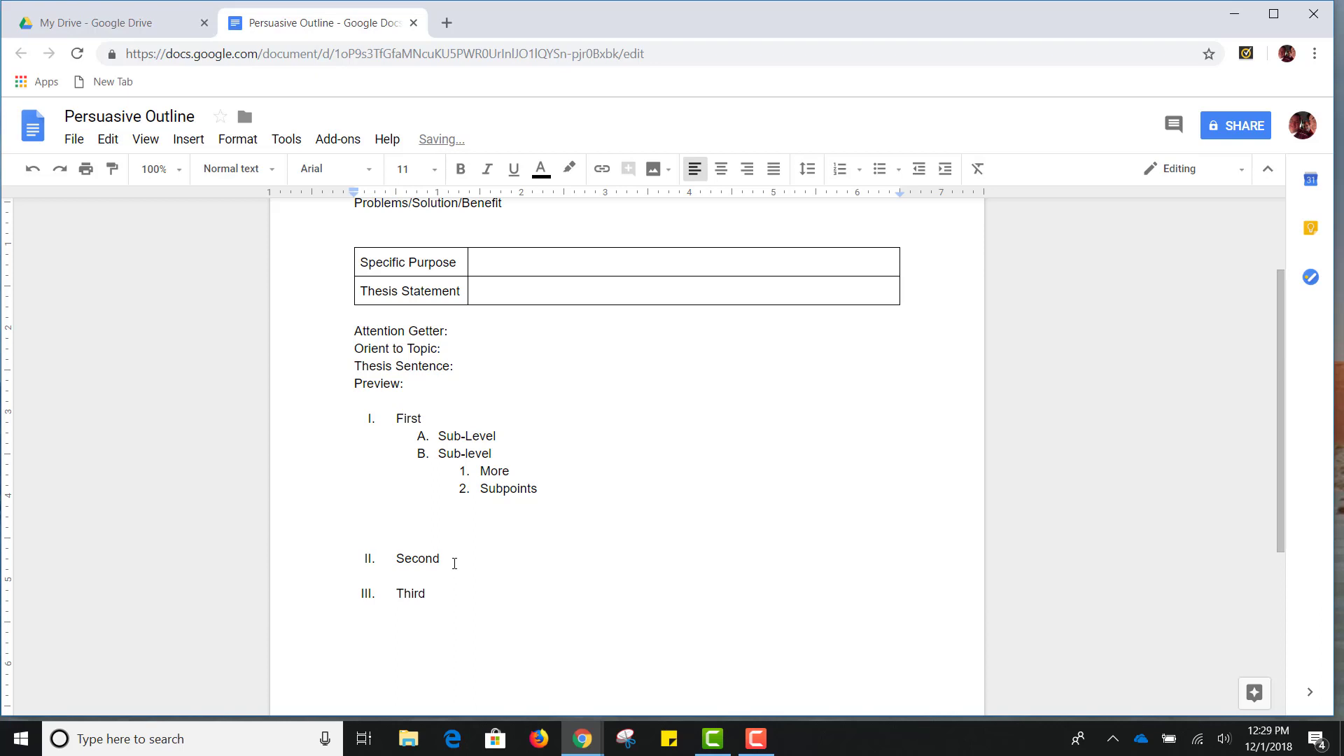
pyautogui.write('Review')
pyautogui.press('Return')
pyautogui.press('Return')
pyautogui.write('S')
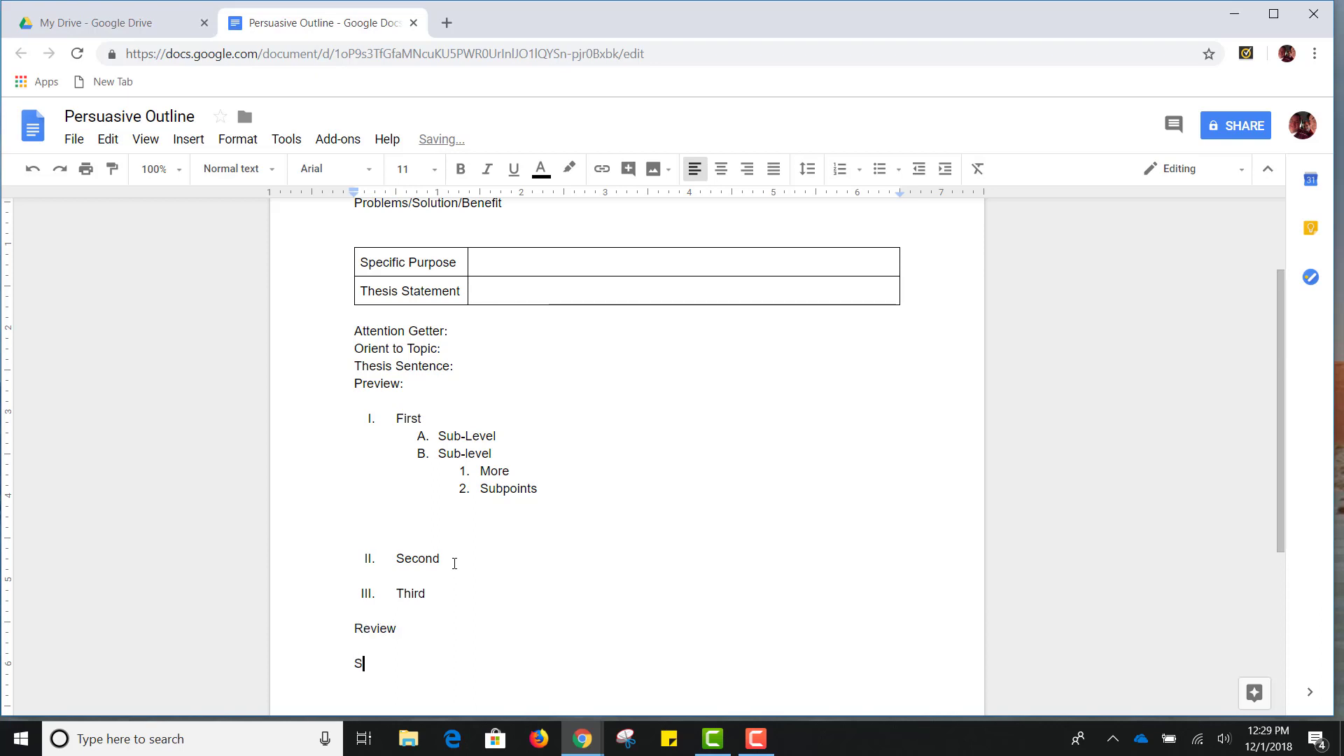
pyautogui.write('ense of Closure')
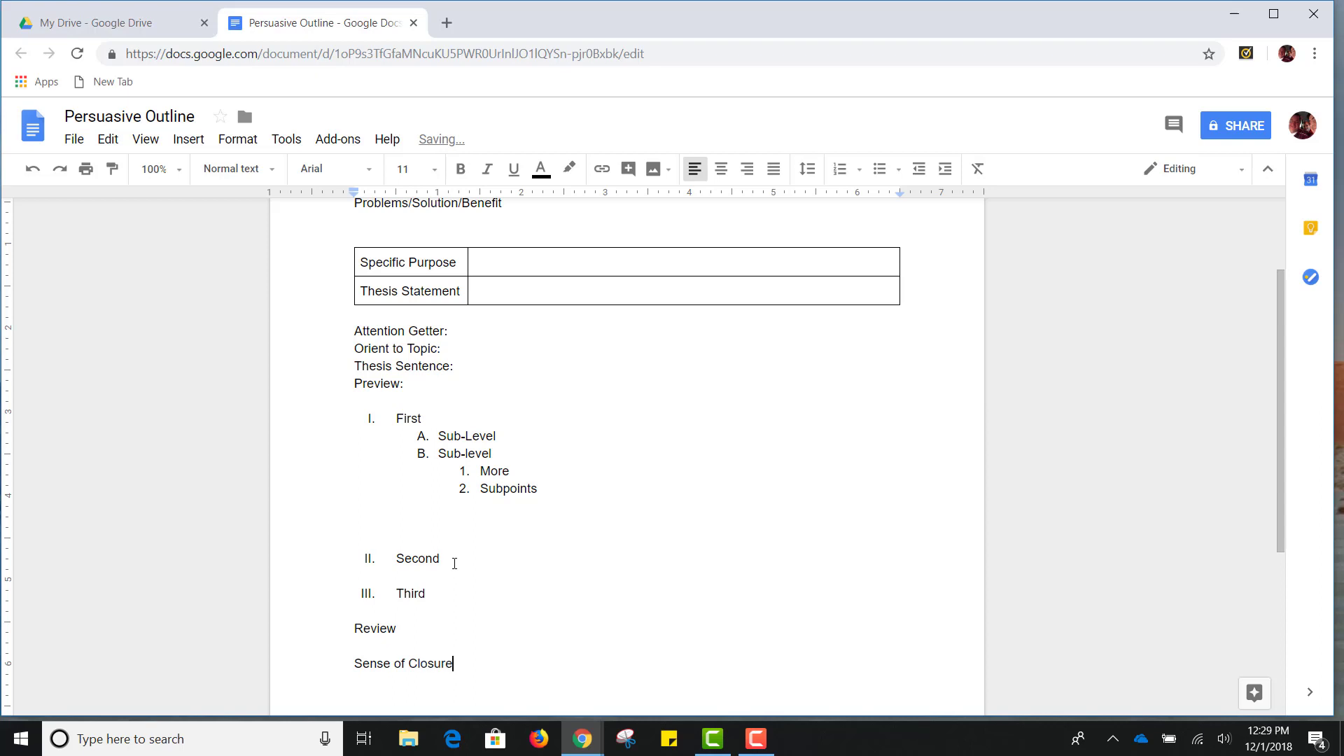
# Add a "Works Cited" heading below "Sense of Closure" after a blank line and center it
pyautogui.press('Return')
pyautogui.press('Return')
pyautogui.scroll(-2, 454, 564)
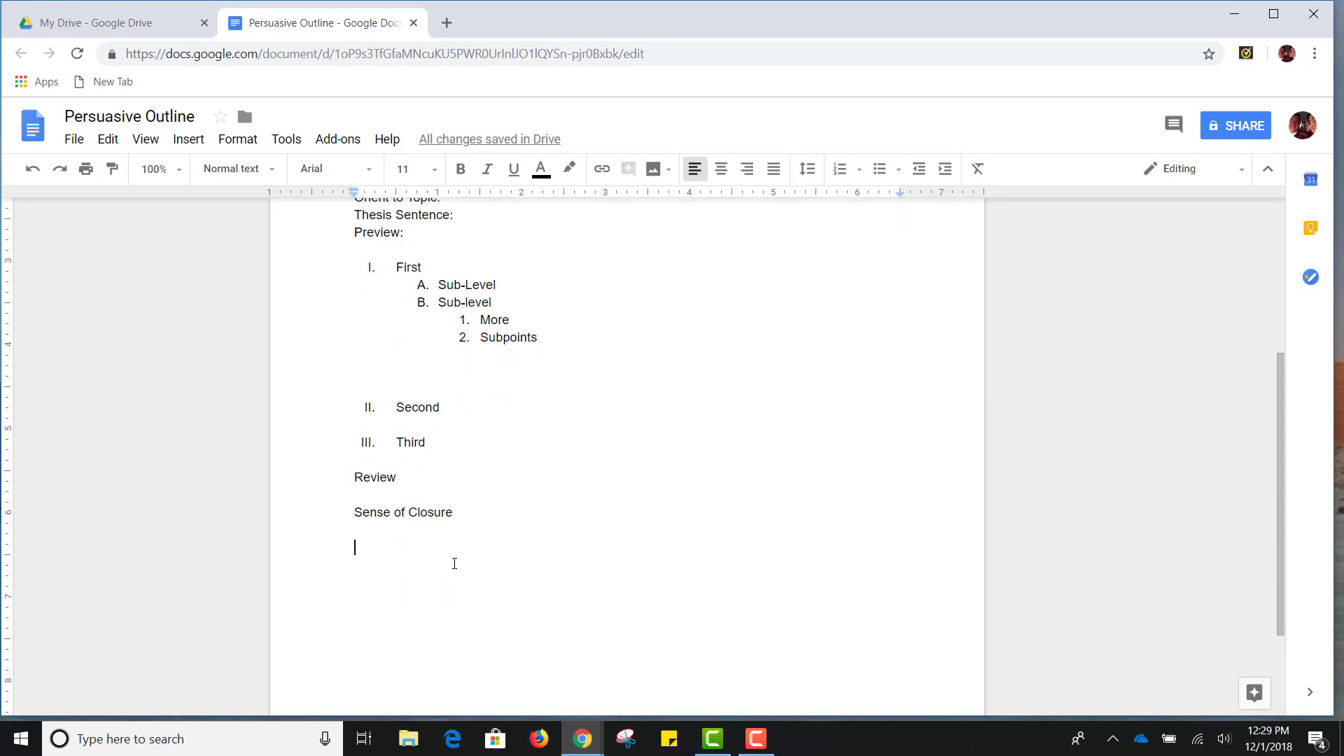
pyautogui.write('Works')
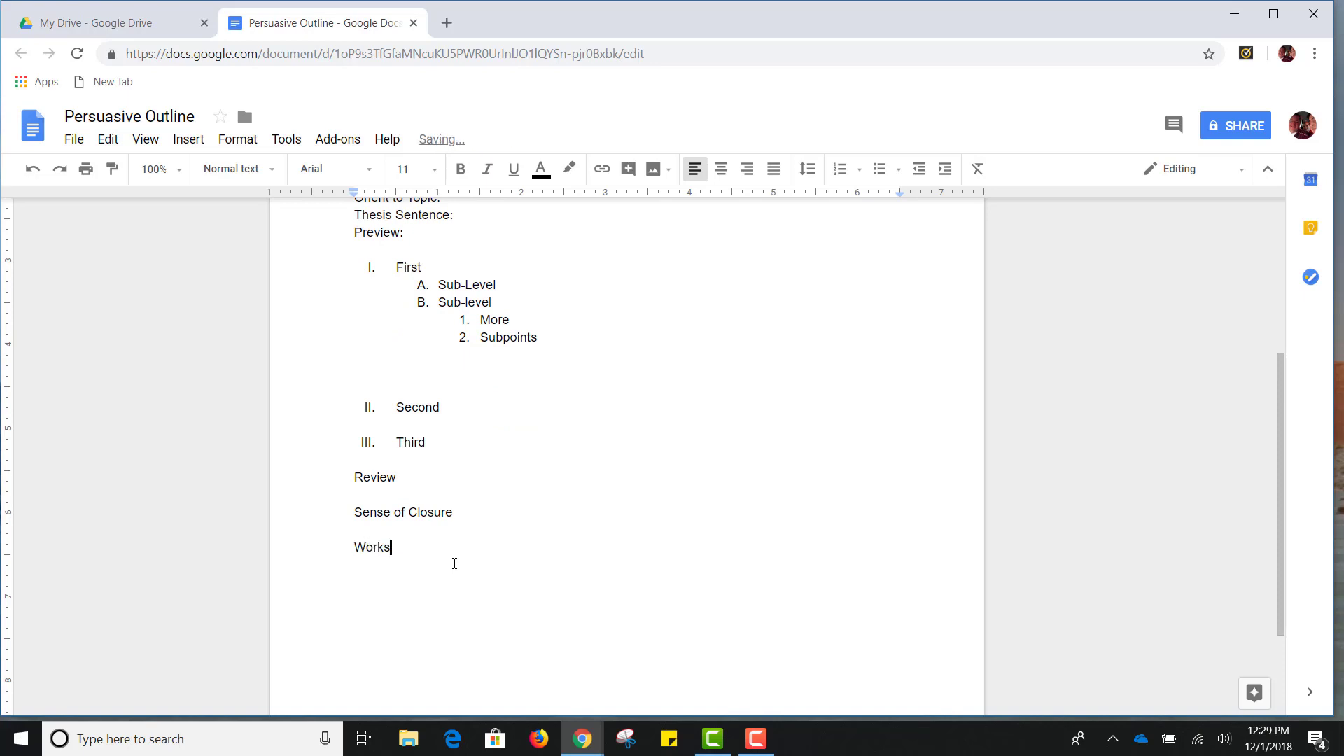
pyautogui.write(' Cited')
pyautogui.click(343, 546)
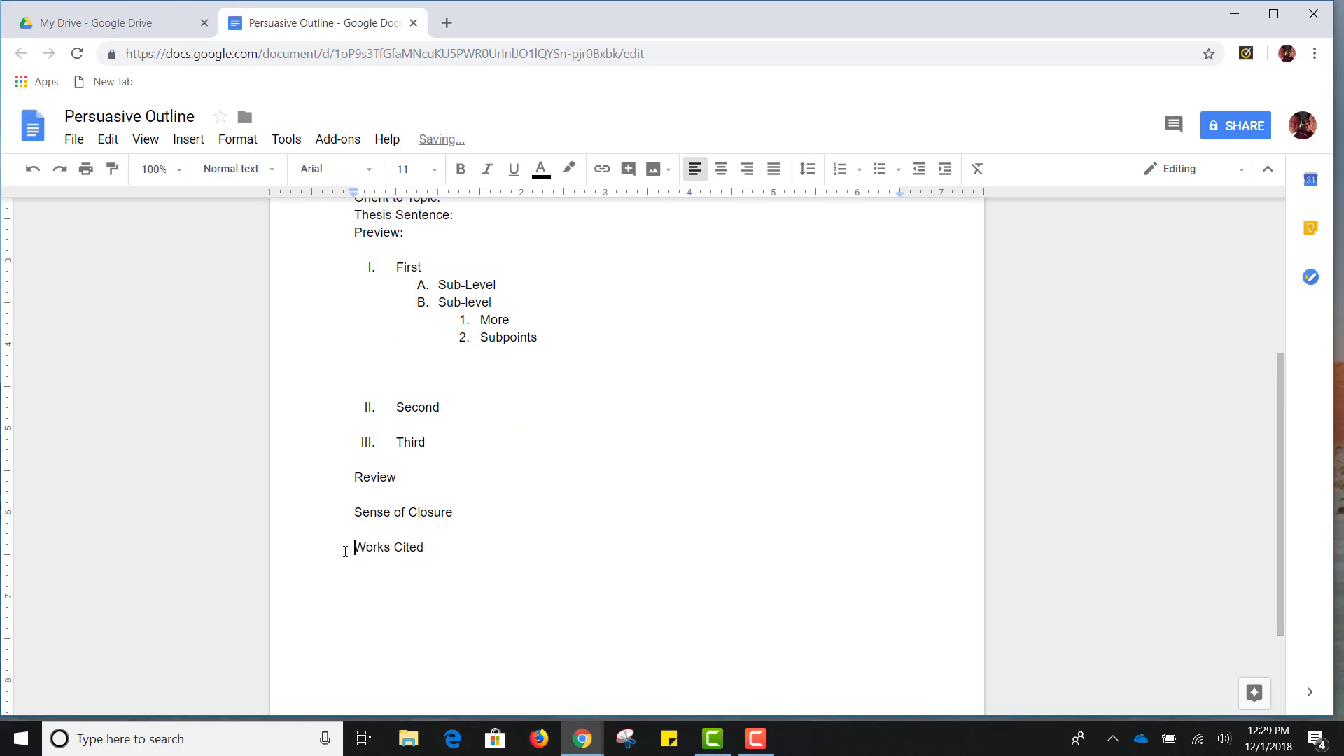
pyautogui.click(715, 171)
pyautogui.click(664, 538)
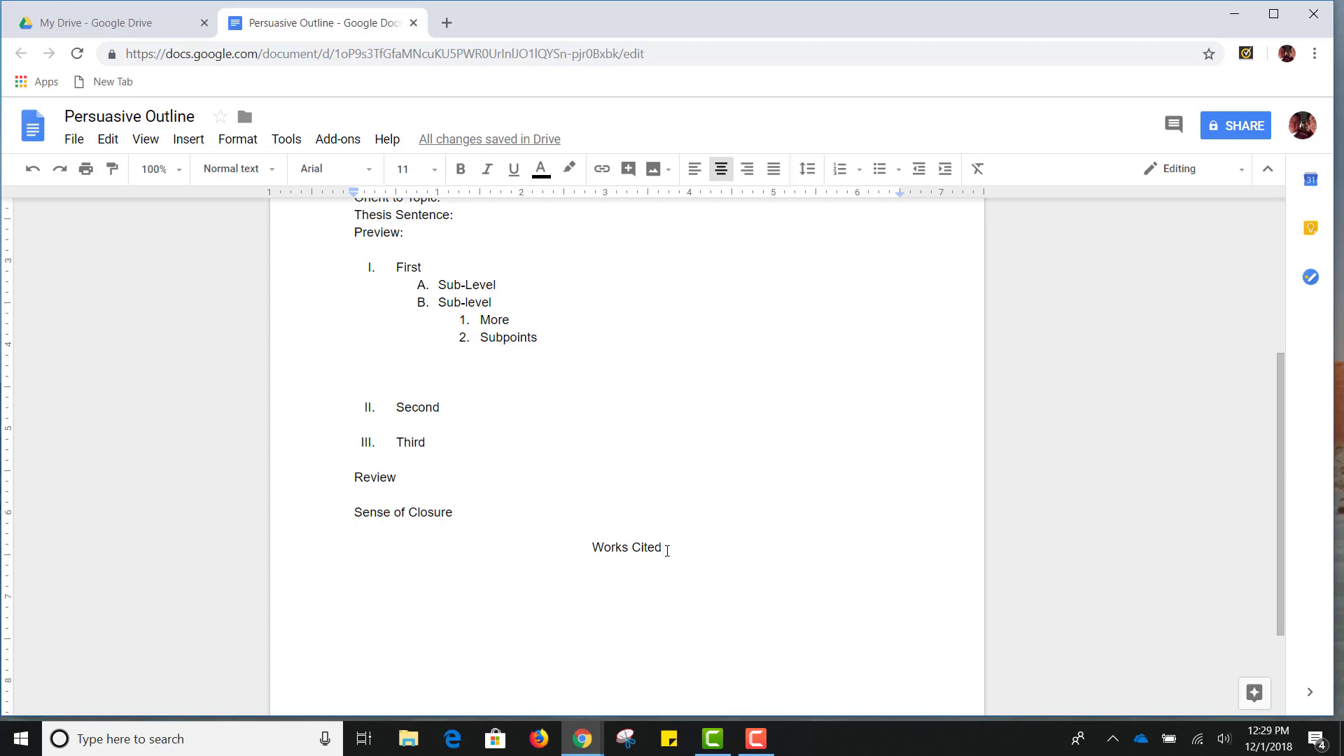
# Examine the whole outline page in the print preview, and close the preview without saving or printing
pyautogui.scroll(2, 667, 550)
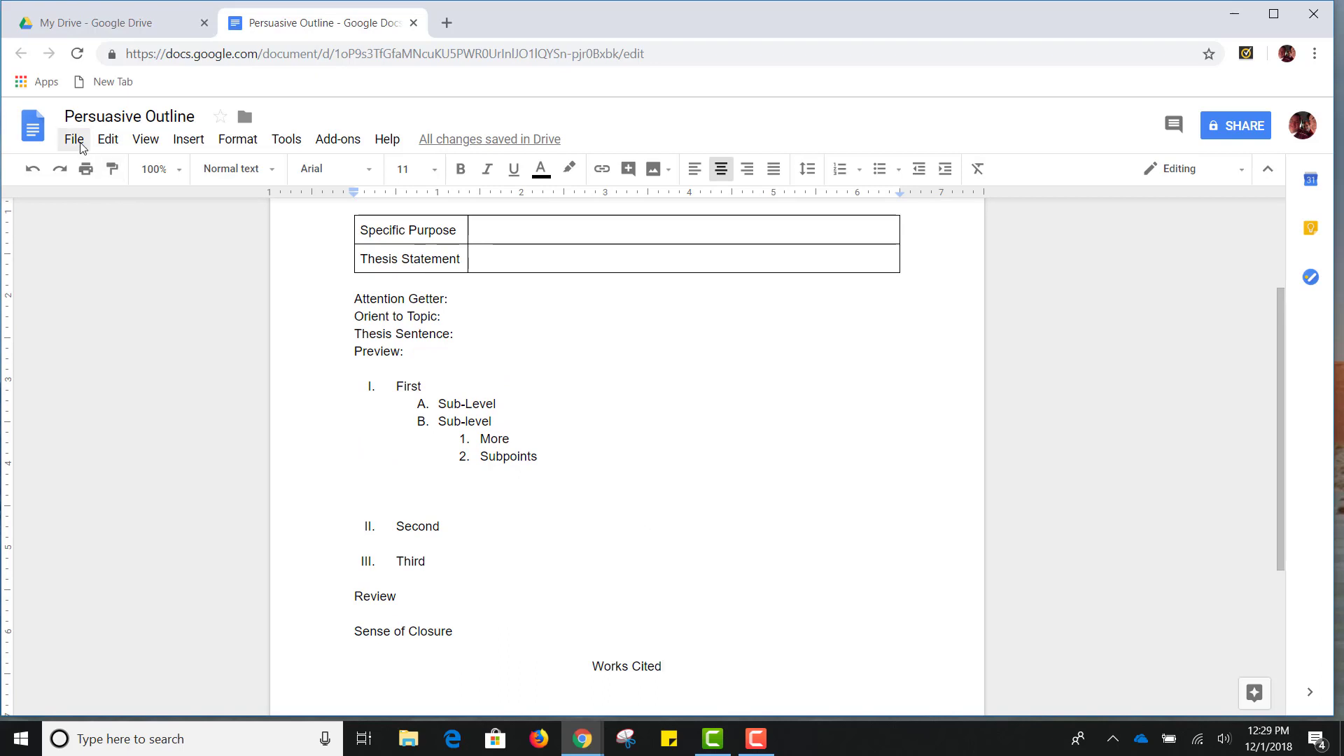
pyautogui.click(85, 170)
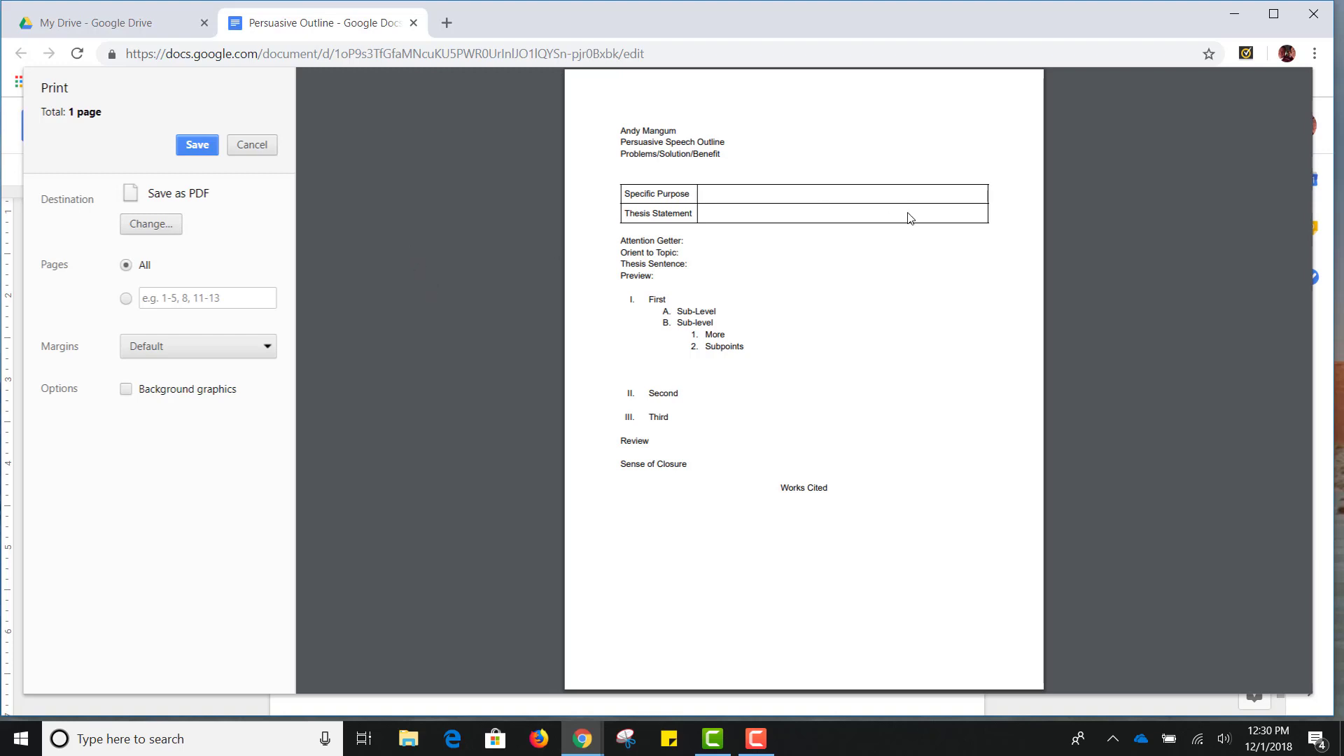
pyautogui.click(254, 147)
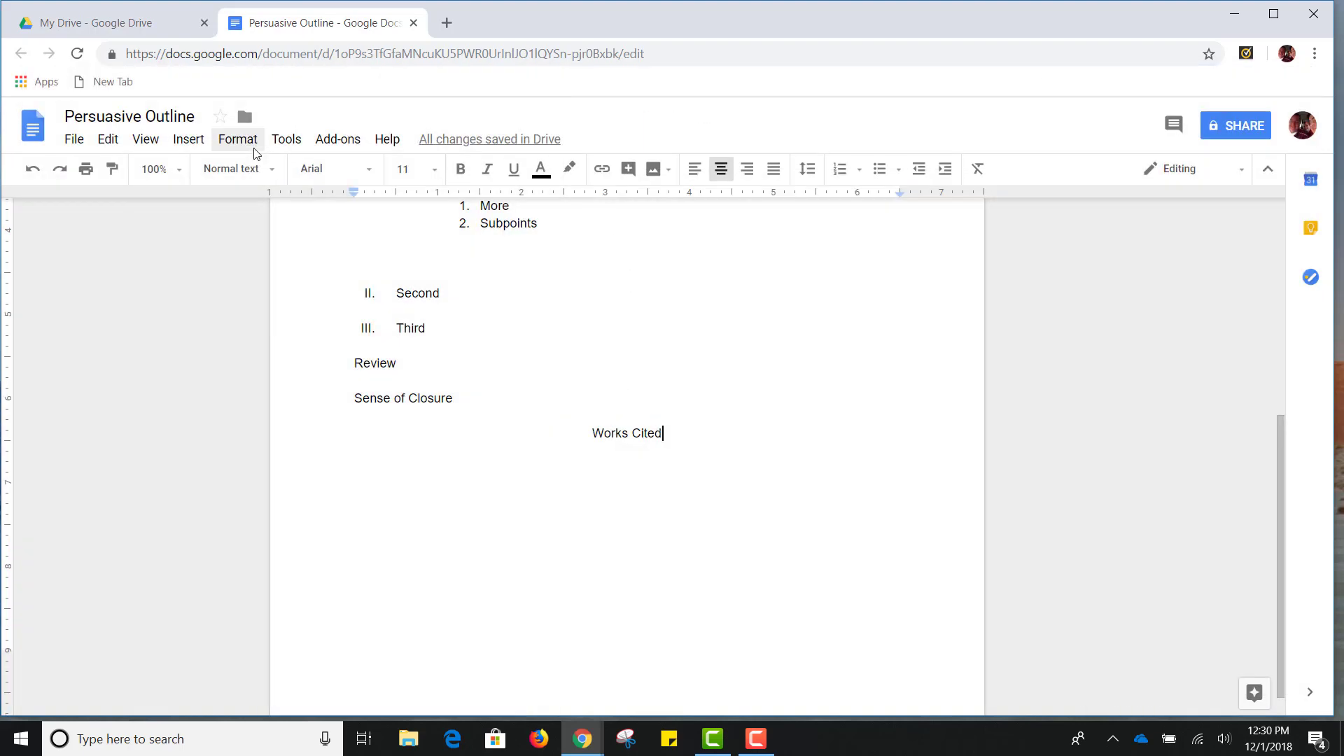